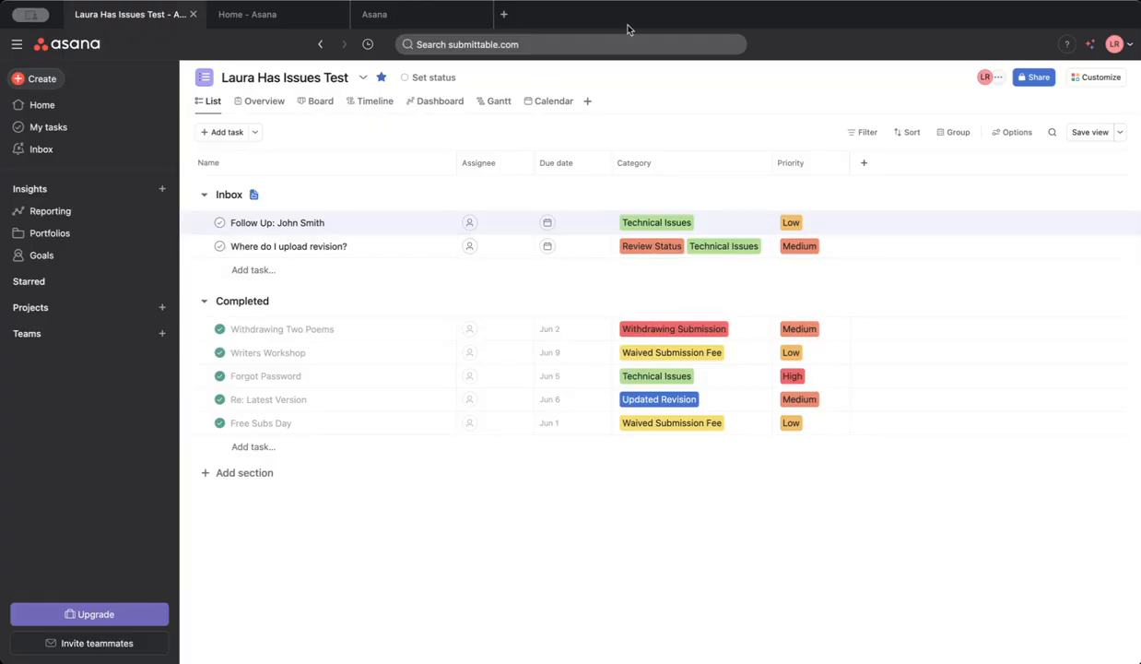
# On the project dashboard, regroup the Total tasks by completion status donut chart by the Category custom field and save it.
pyautogui.click(436, 103)
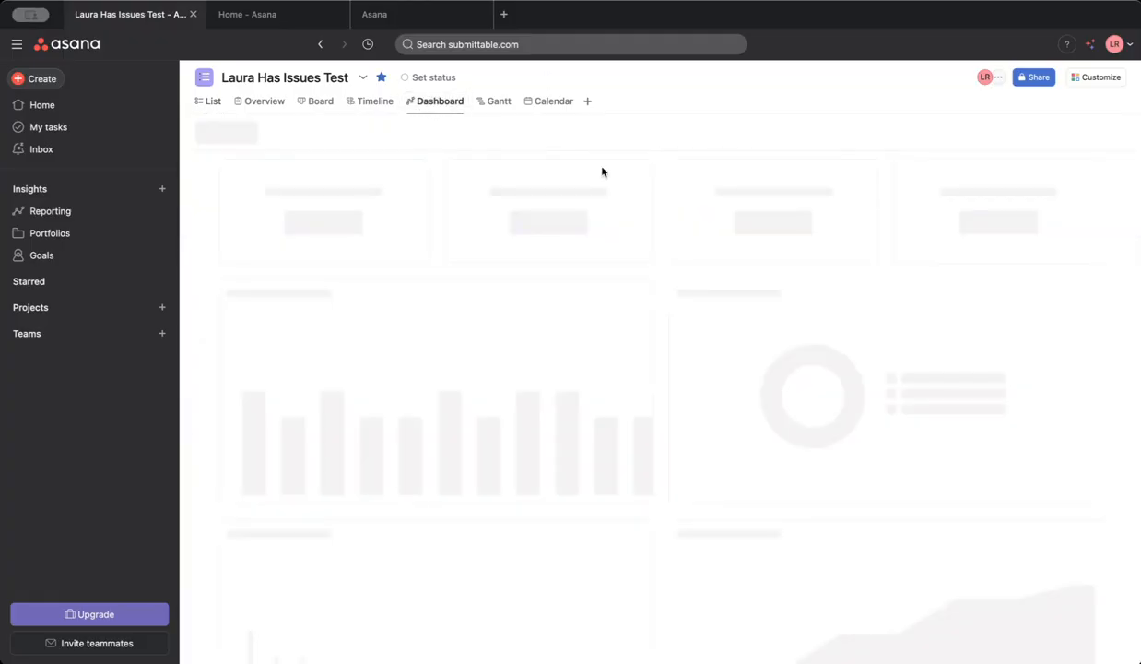
pyautogui.scroll(-1, 941, 267)
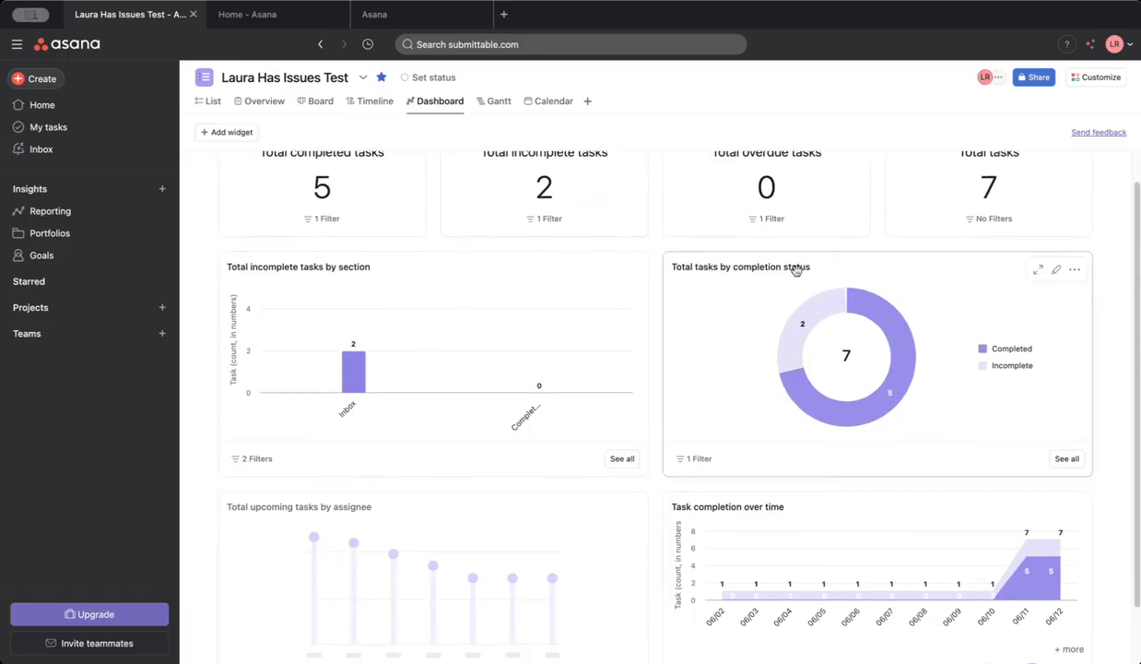
pyautogui.click(1076, 269)
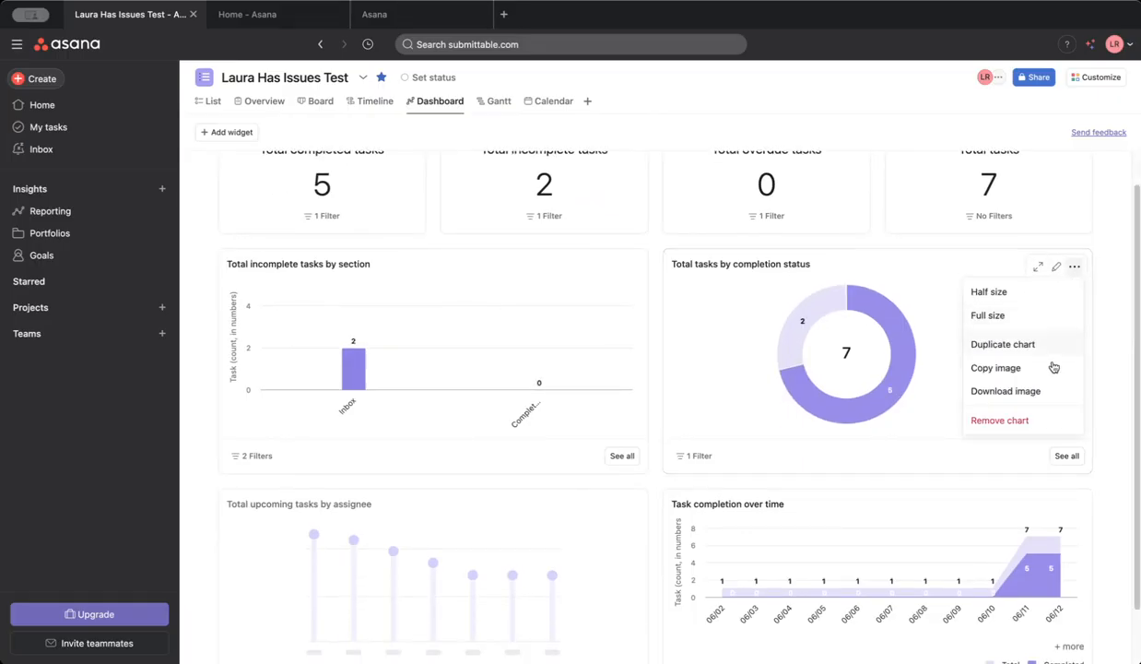
pyautogui.click(1057, 271)
pyautogui.click(1057, 271)
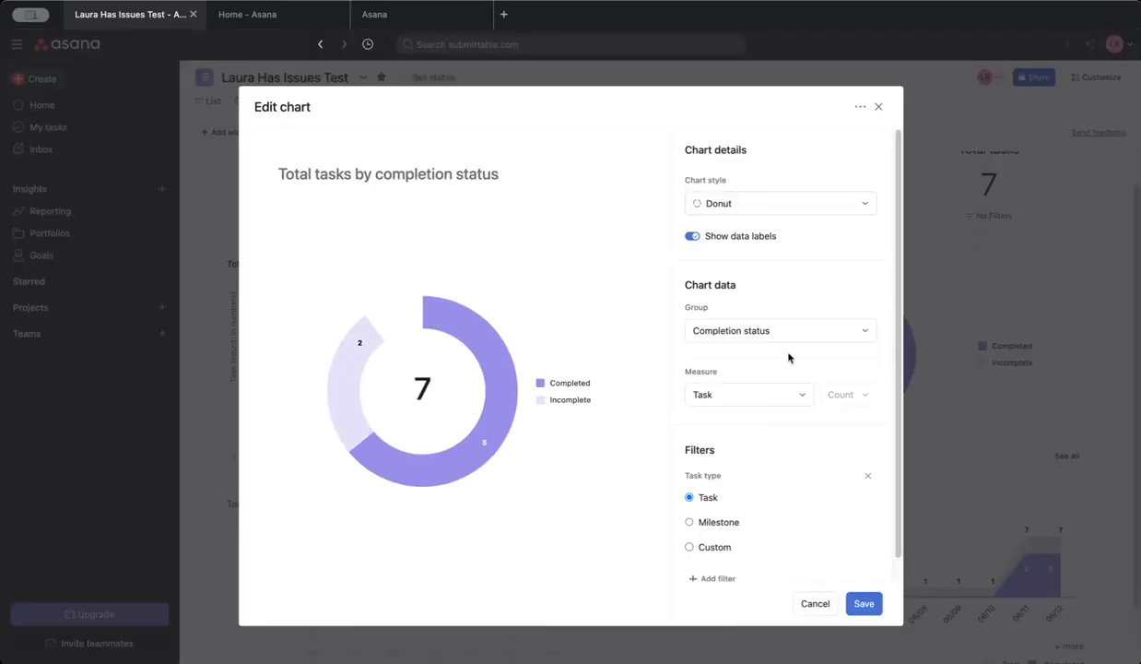
pyautogui.click(763, 329)
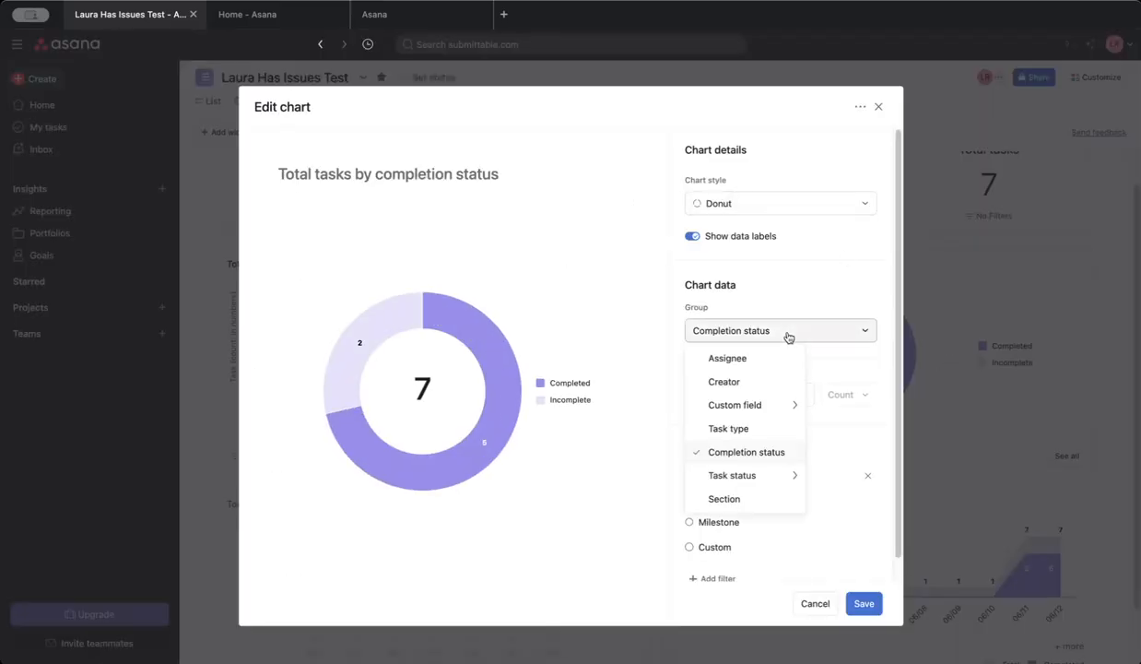
pyautogui.moveTo(777, 407)
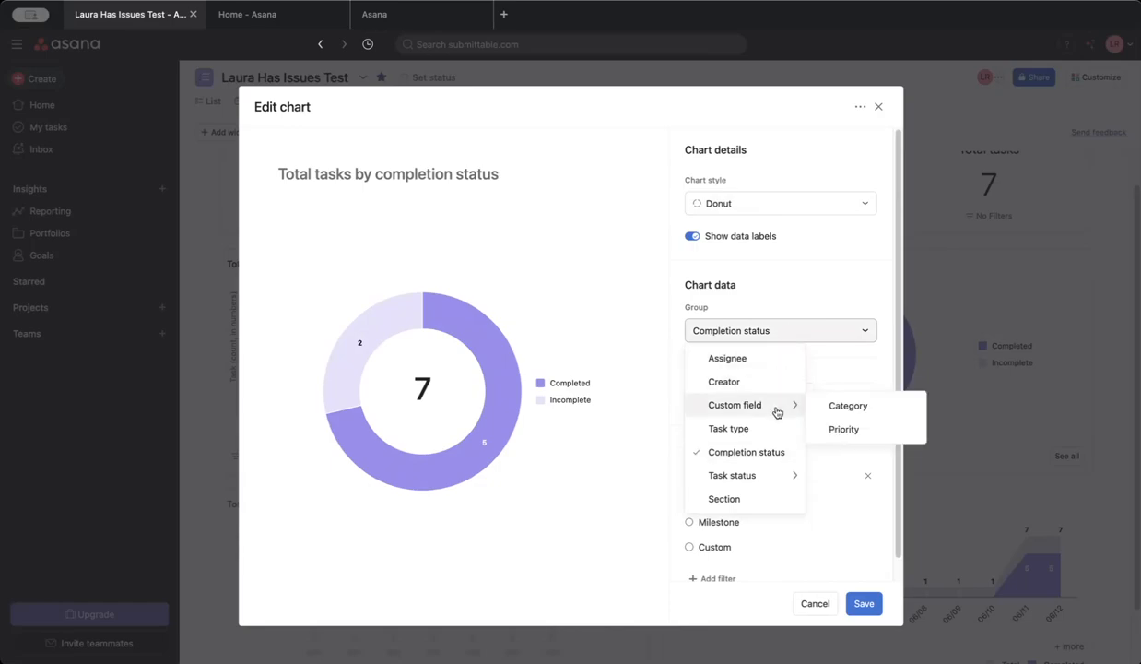
pyautogui.click(848, 407)
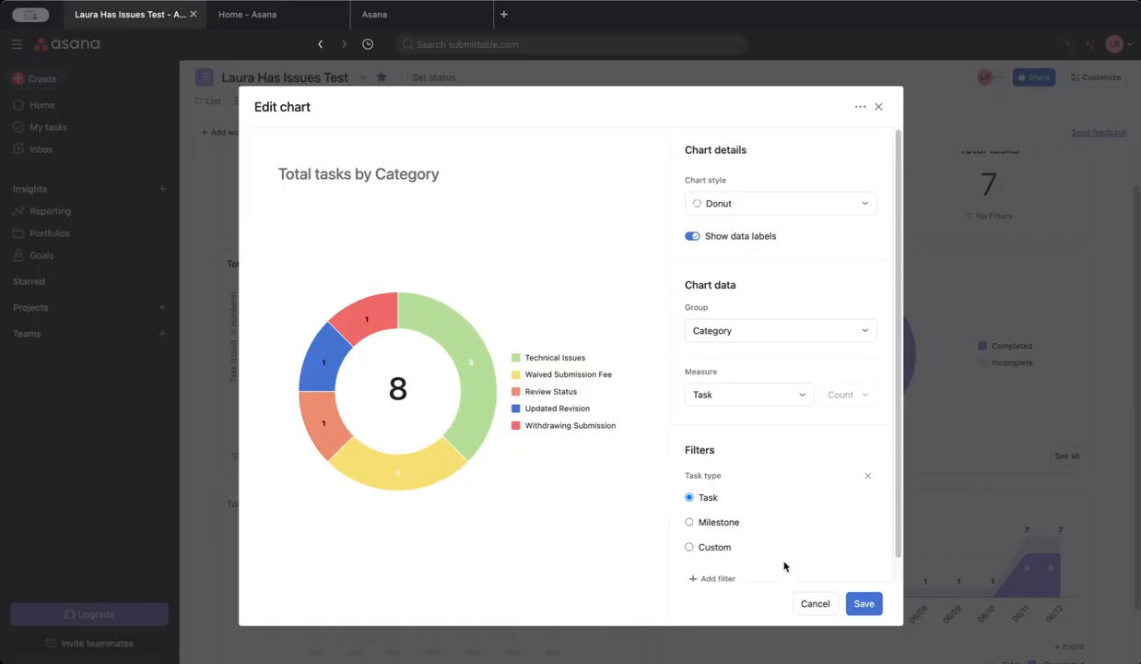
pyautogui.click(862, 603)
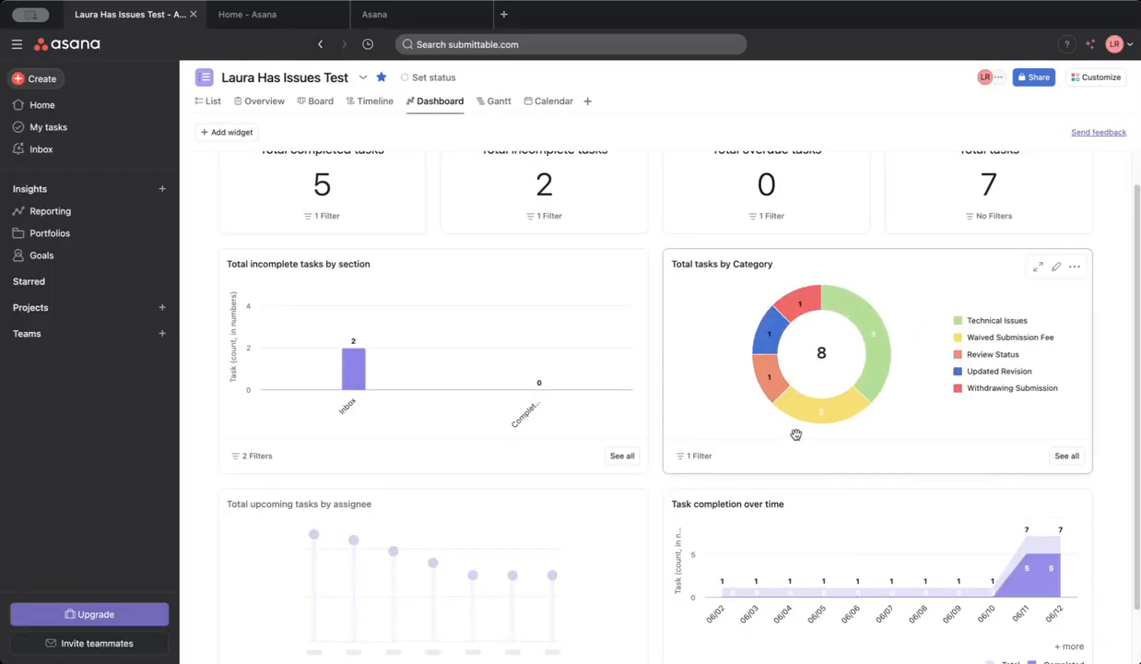
# Inspect the tasks behind the Technical Issues segment of the category chart and return to the dashboard.
pyautogui.scroll(1, 753, 436)
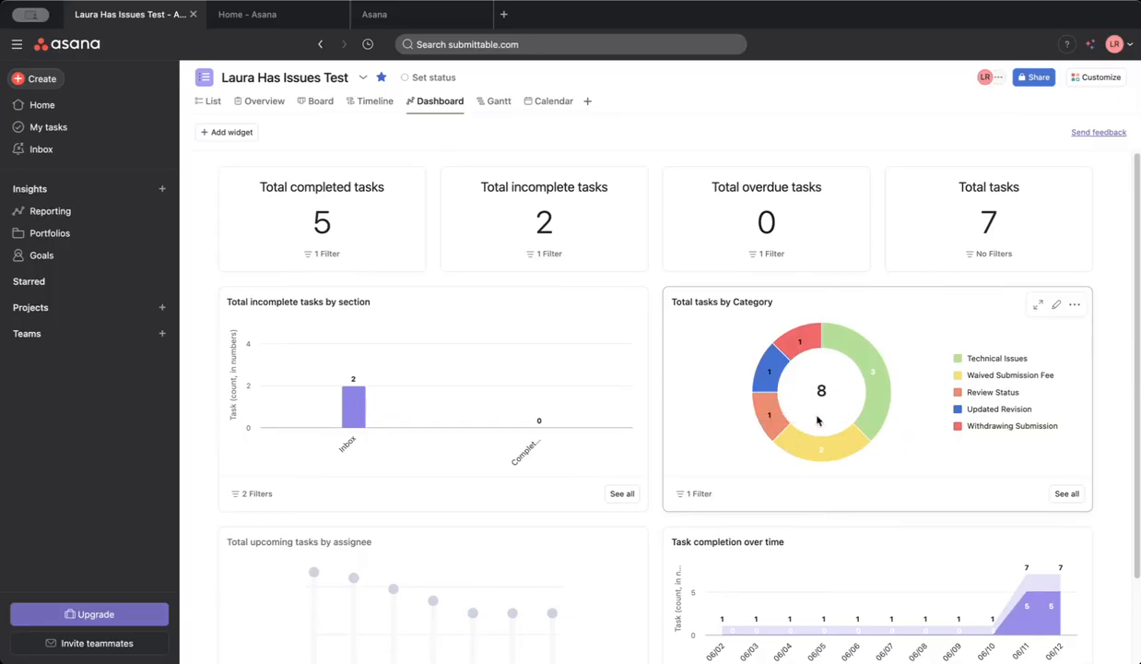
pyautogui.moveTo(881, 368)
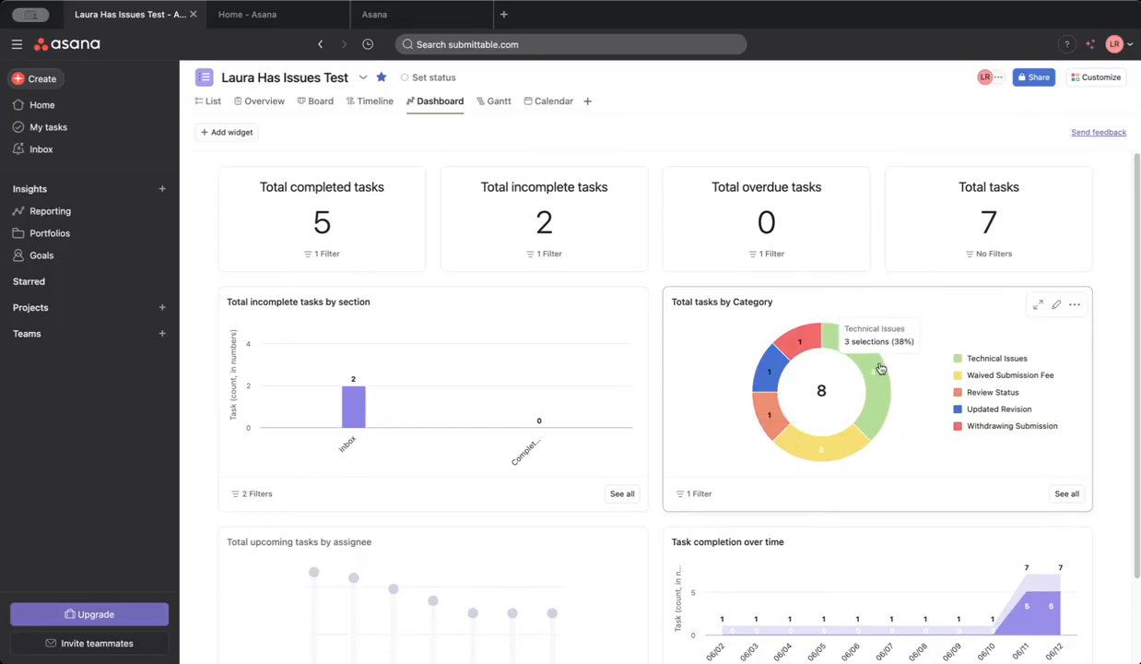
pyautogui.click(881, 368)
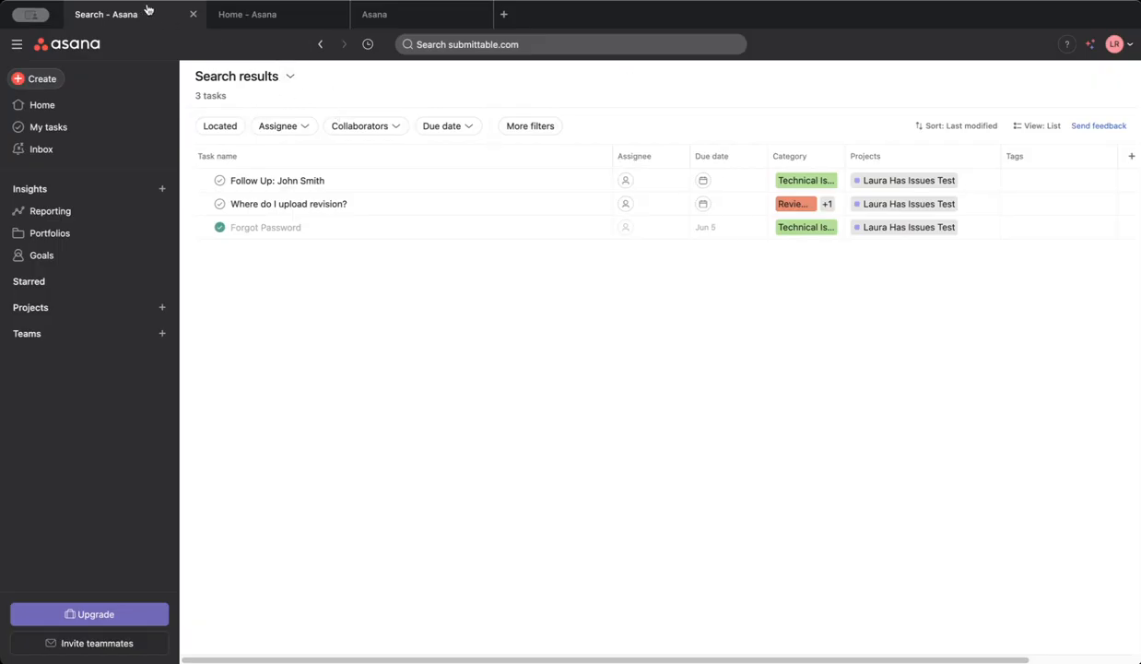
pyautogui.click(323, 45)
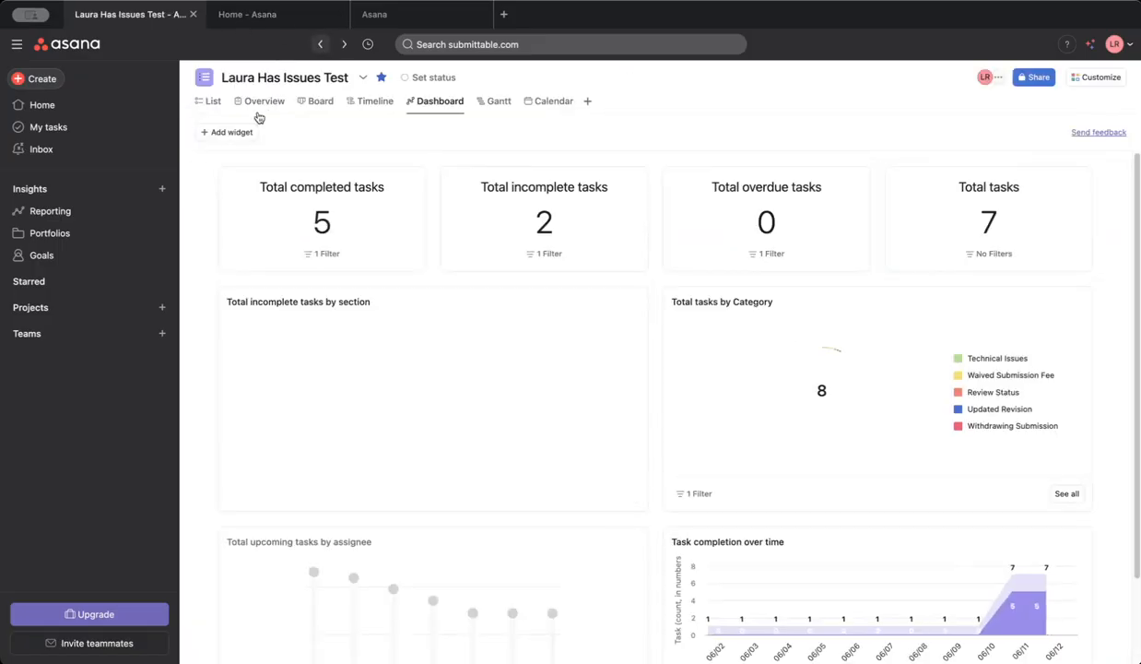
# Return to the project's task list and start a new multi-select field titled Focus Area.
pyautogui.click(264, 101)
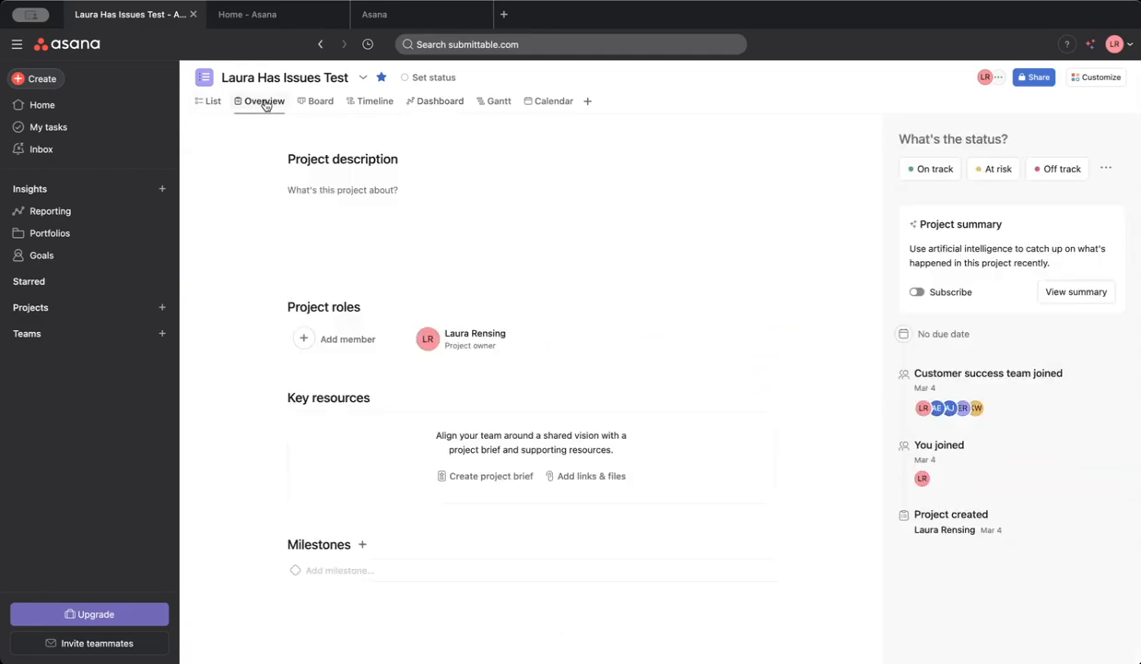
pyautogui.click(208, 101)
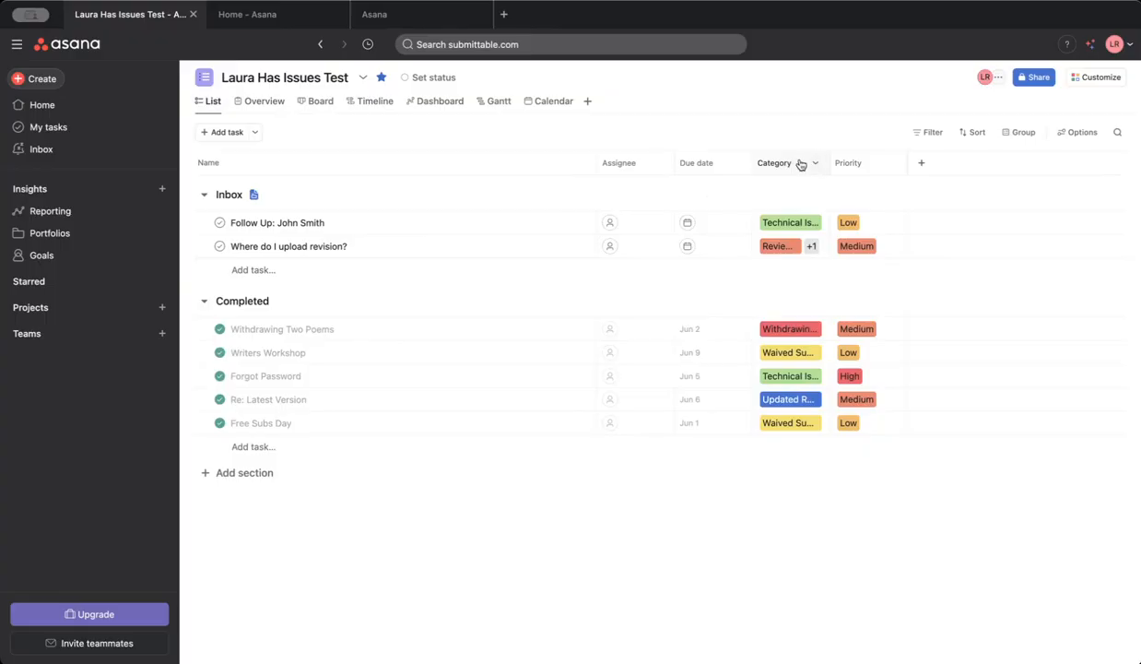
pyautogui.click(921, 162)
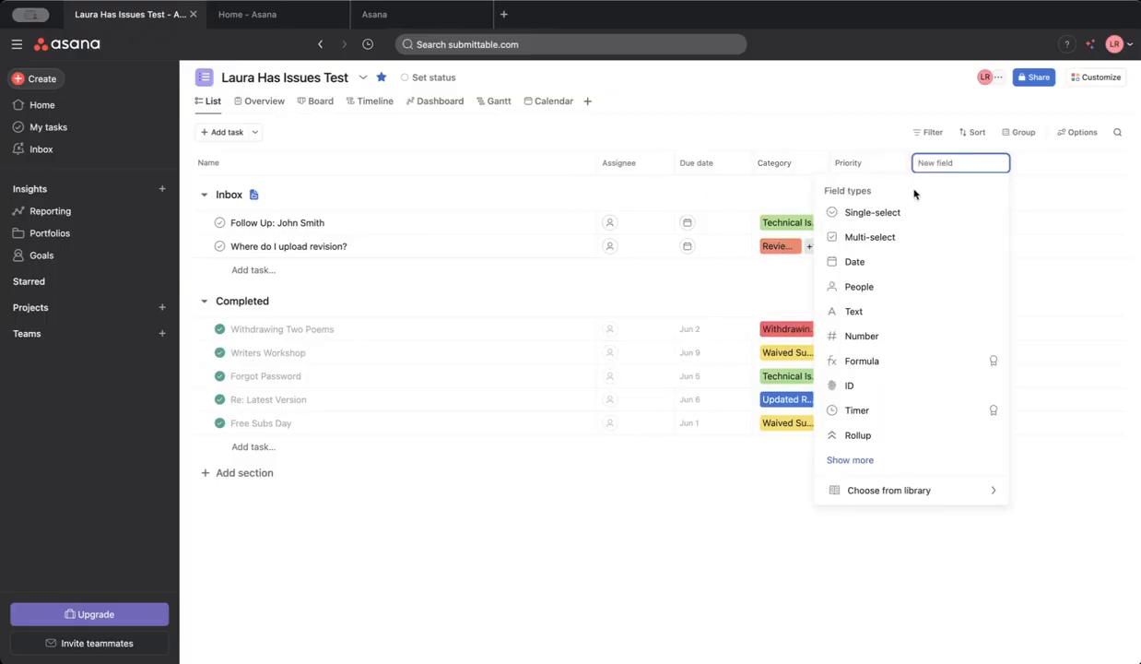
pyautogui.click(906, 242)
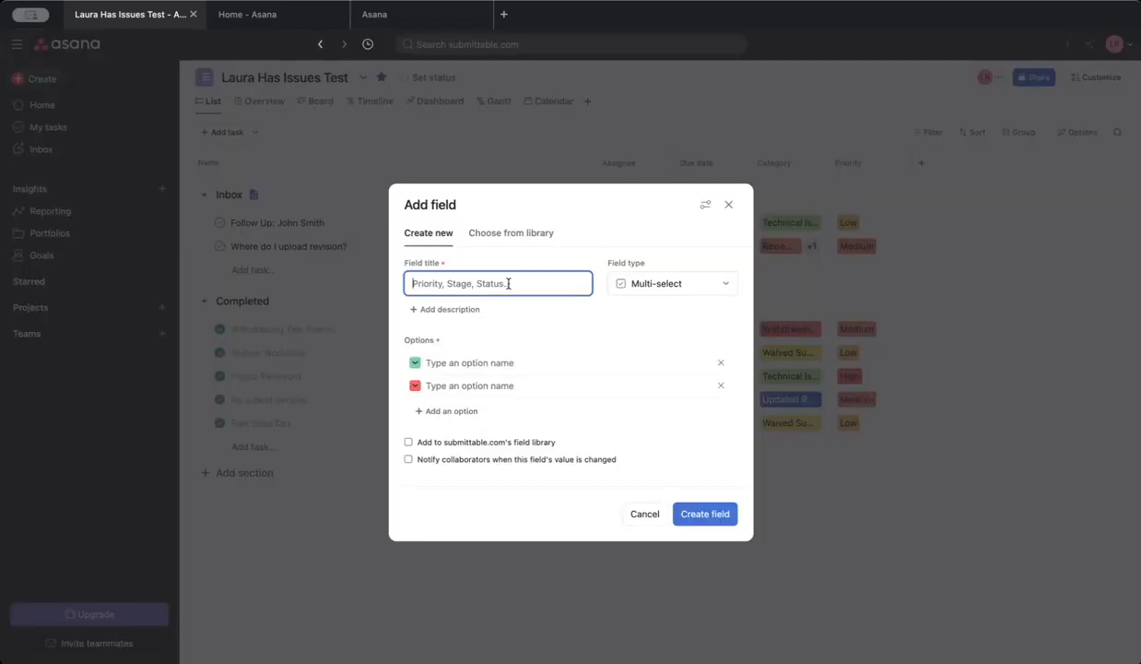
pyautogui.write('Focus Area')
# Create the field with the options Log In, Upload fields and Lost email comms, and move its column in front of Priority.
pyautogui.click(459, 363)
pyautogui.write('Log In')
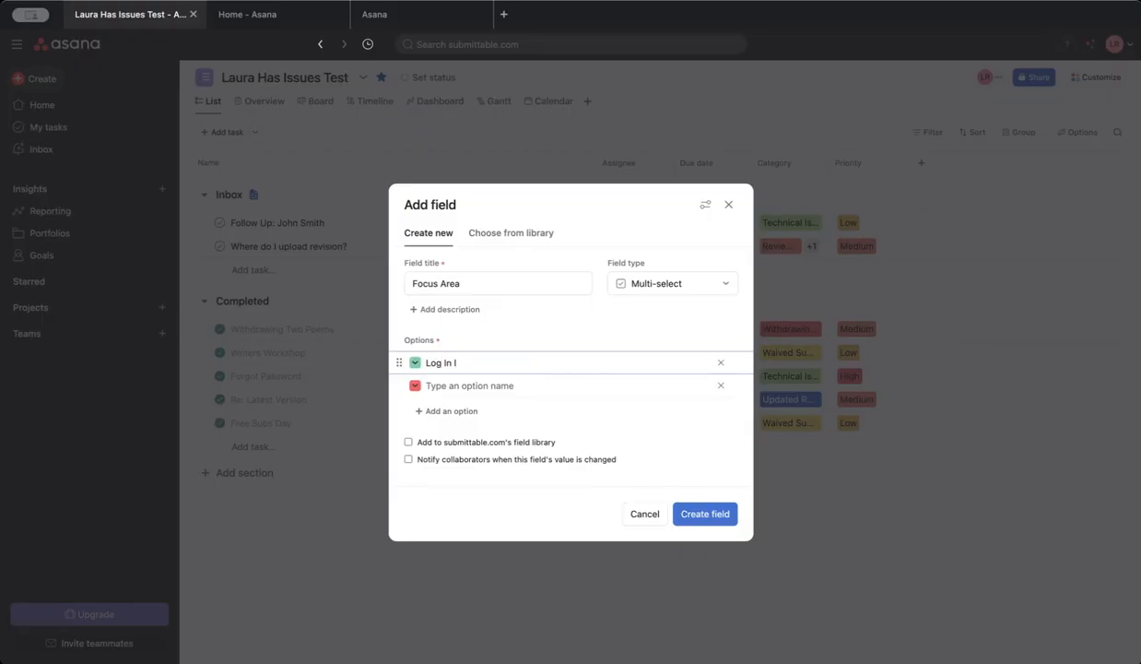
pyautogui.click(451, 387)
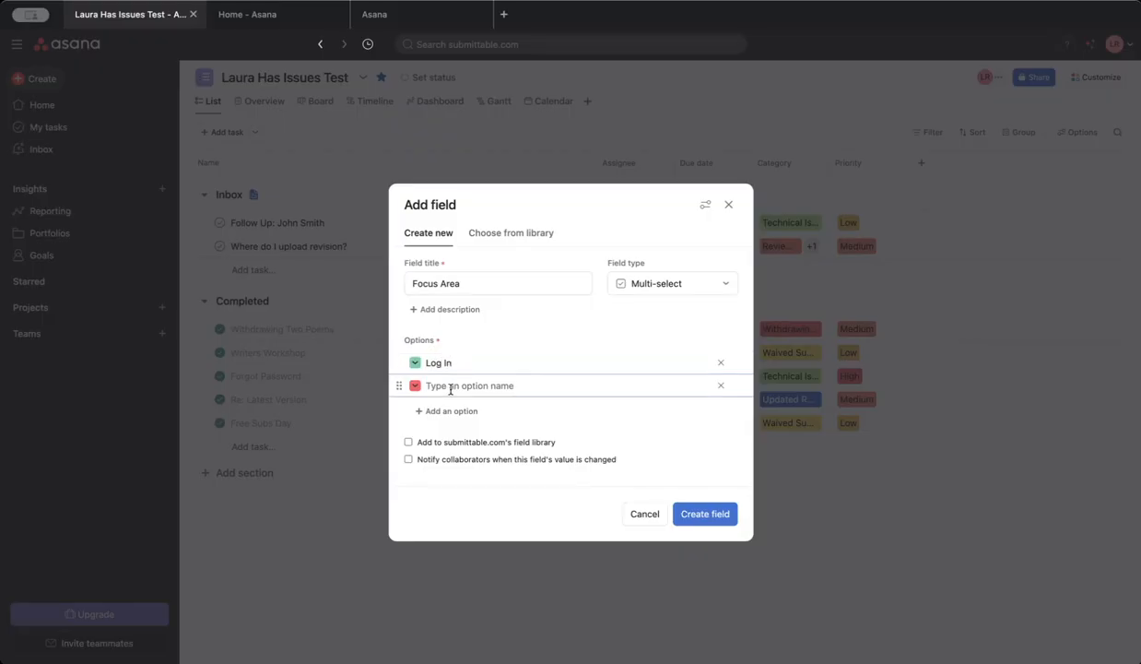
pyautogui.write('Upload fields')
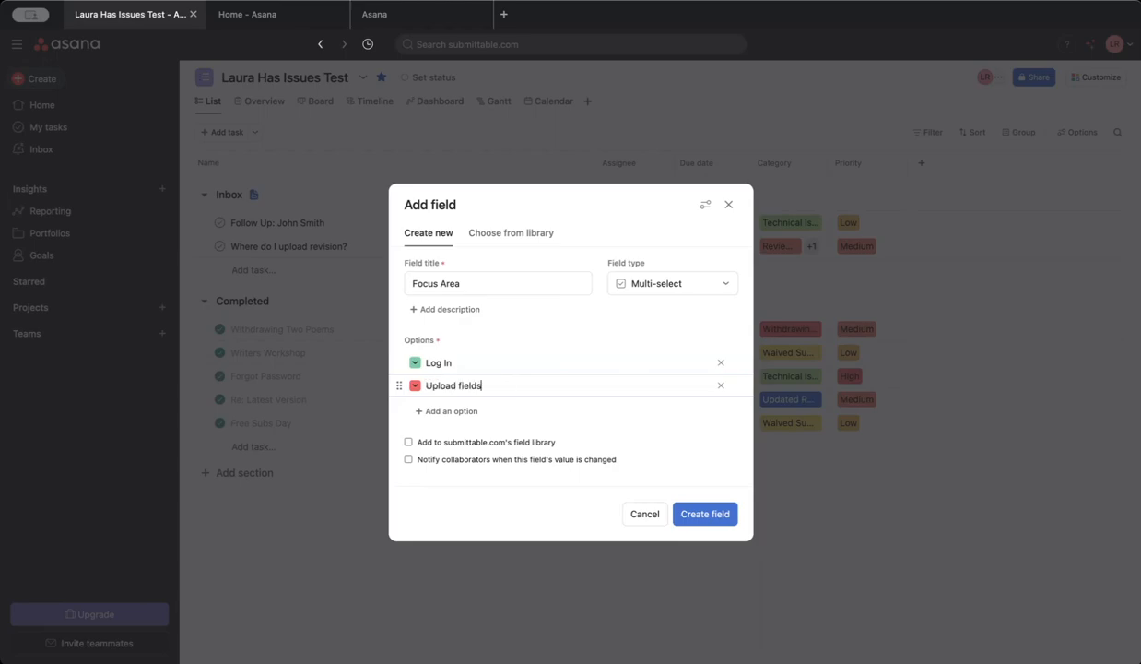
pyautogui.click(437, 411)
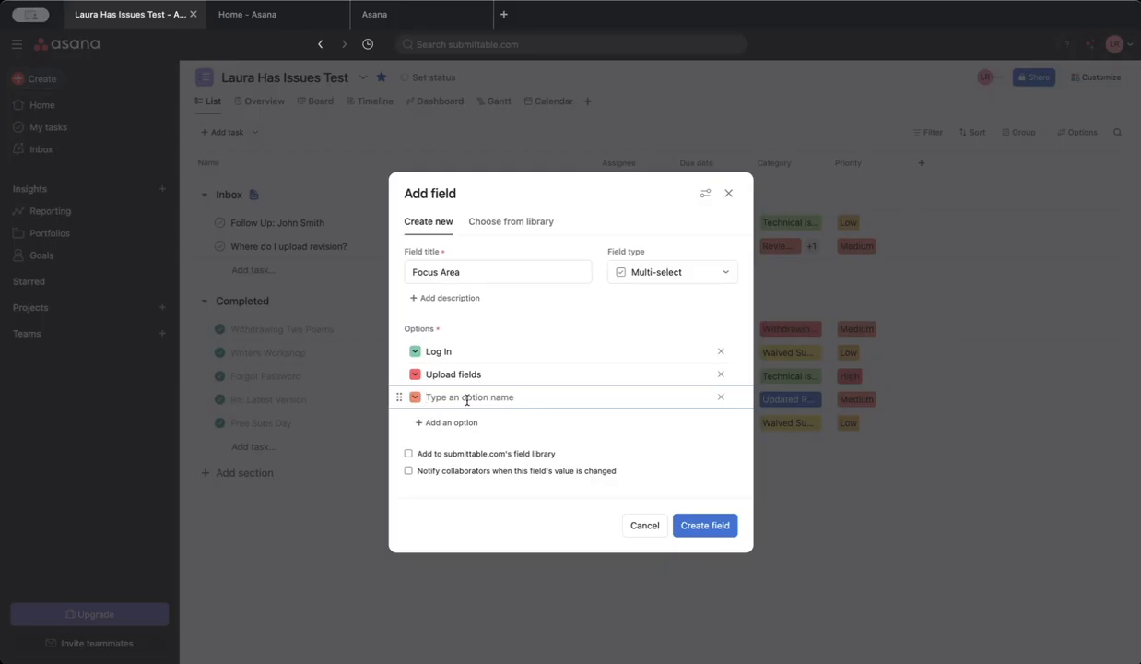
pyautogui.write('Lost email comms')
pyautogui.click(708, 522)
pyautogui.moveTo(915, 166); pyautogui.dragTo(839, 164)
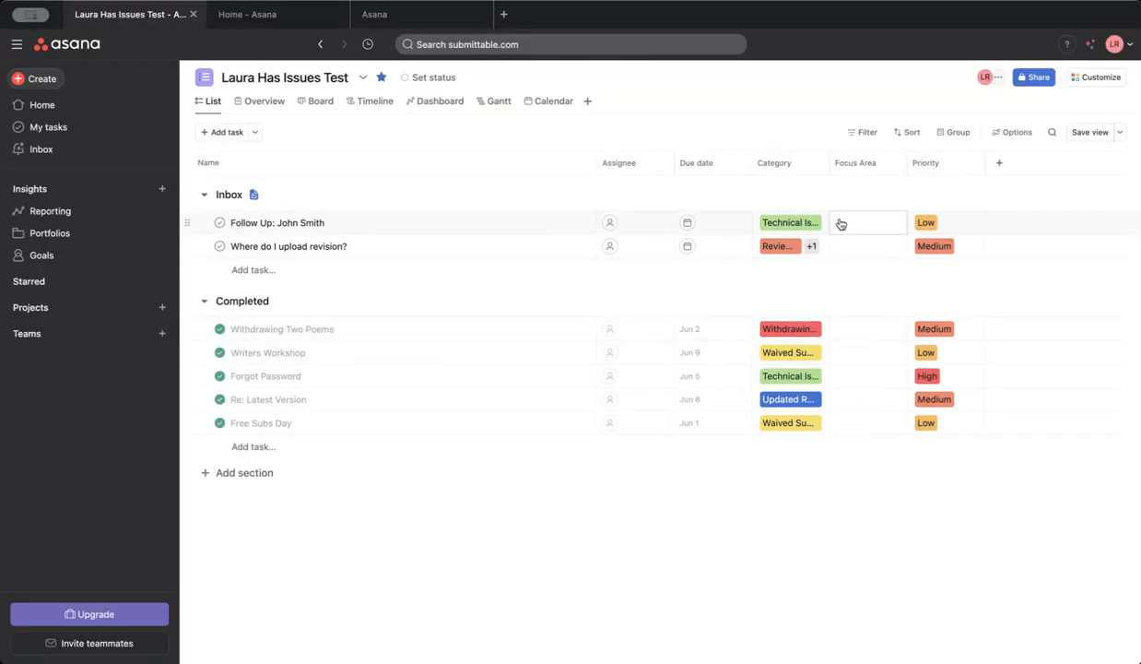
# Set Focus Area to Log In for the first Inbox task and for the Forgot Password task.
pyautogui.click(841, 224)
pyautogui.click(868, 247)
pyautogui.click(873, 199)
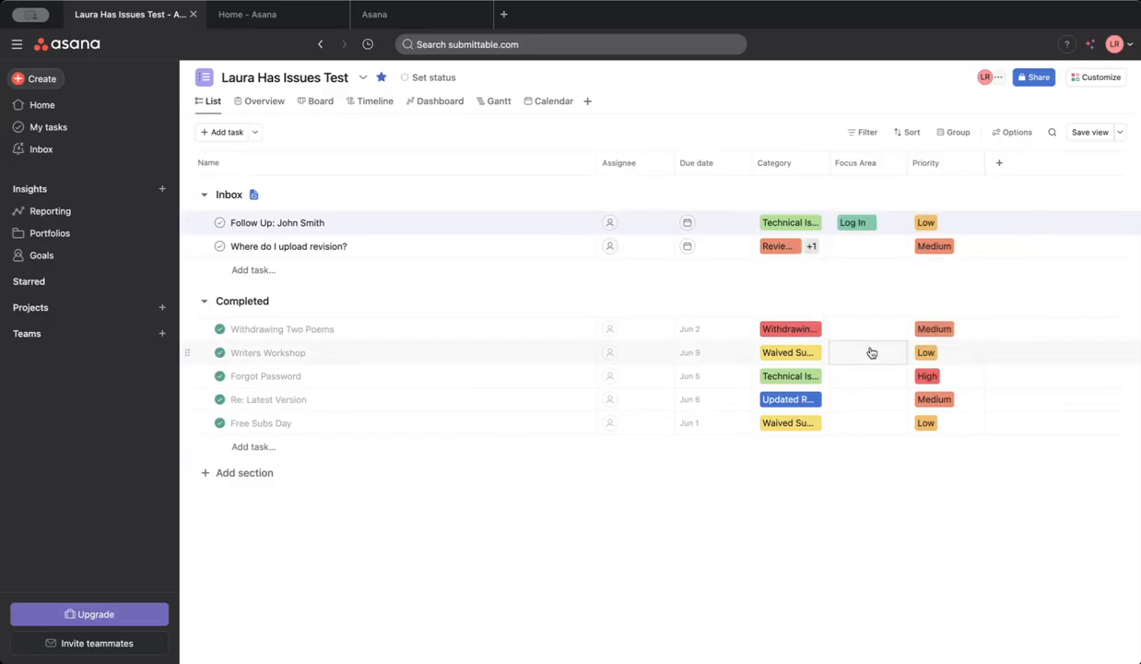
pyautogui.click(857, 377)
pyautogui.click(869, 403)
pyautogui.click(850, 292)
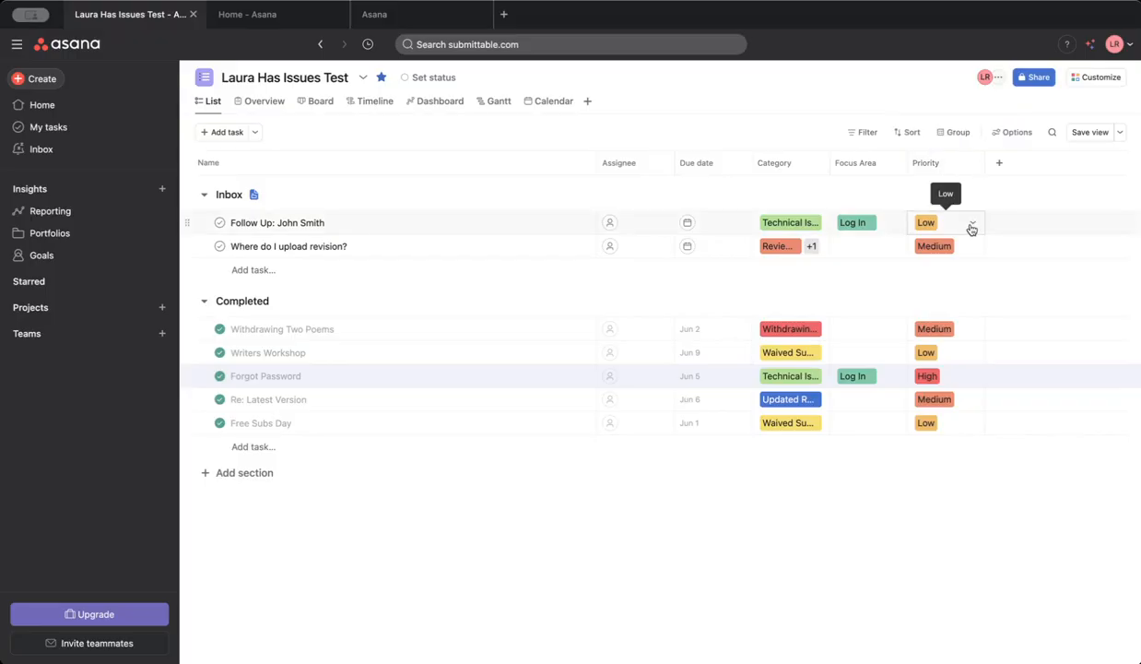
pyautogui.click(967, 377)
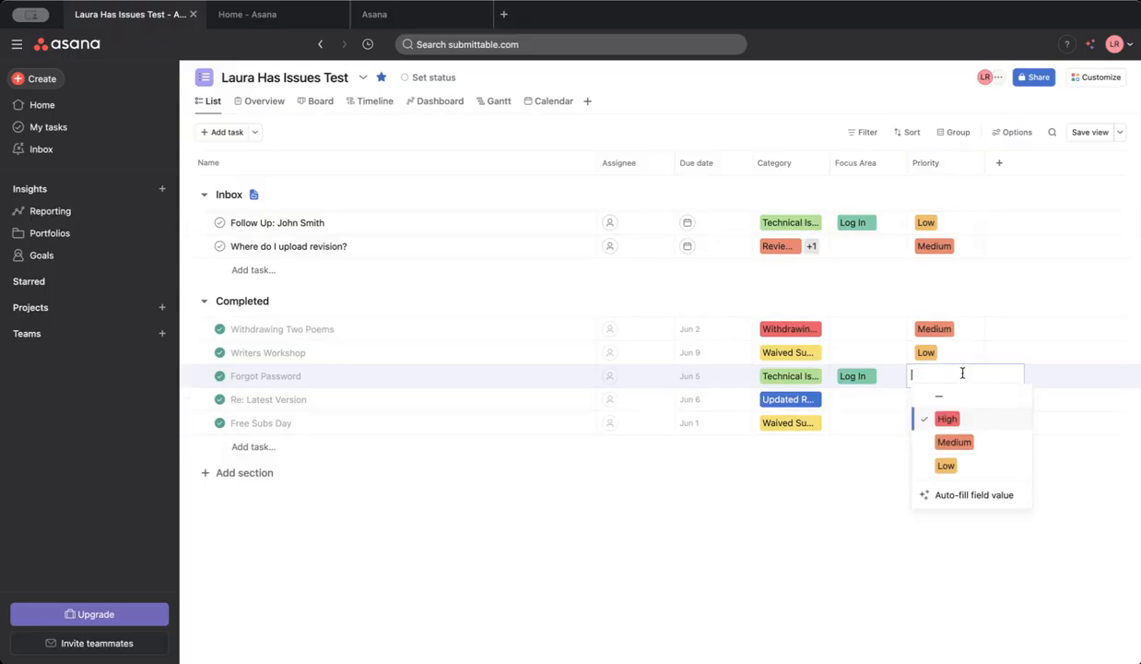
pyautogui.click(1009, 360)
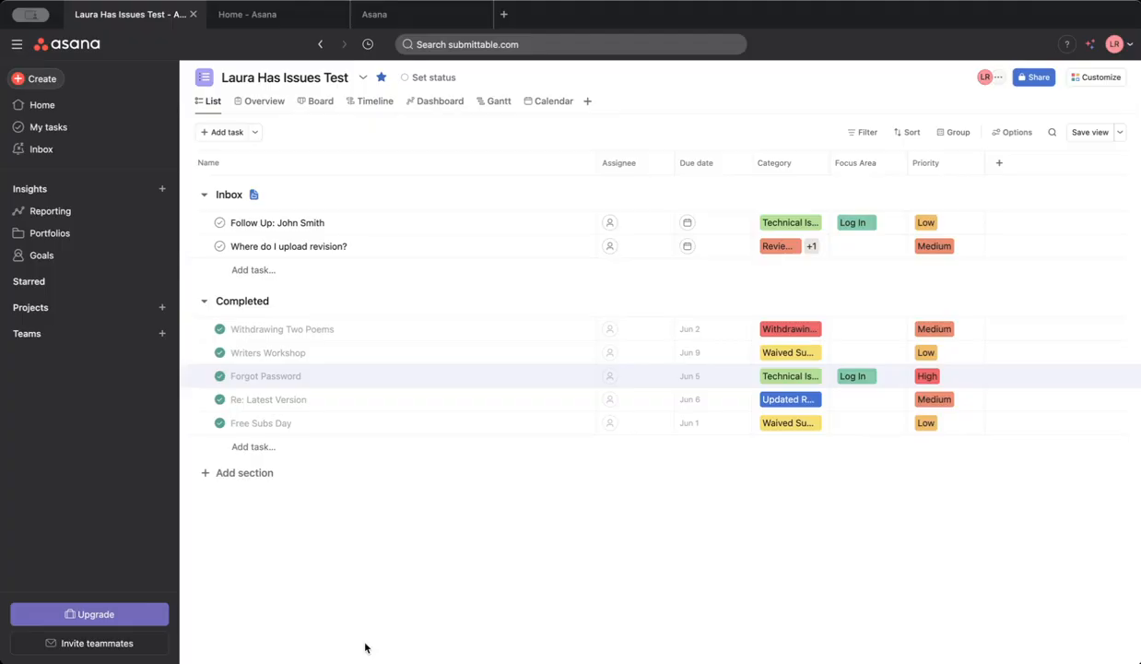
pyautogui.click(1000, 164)
pyautogui.click(611, 198)
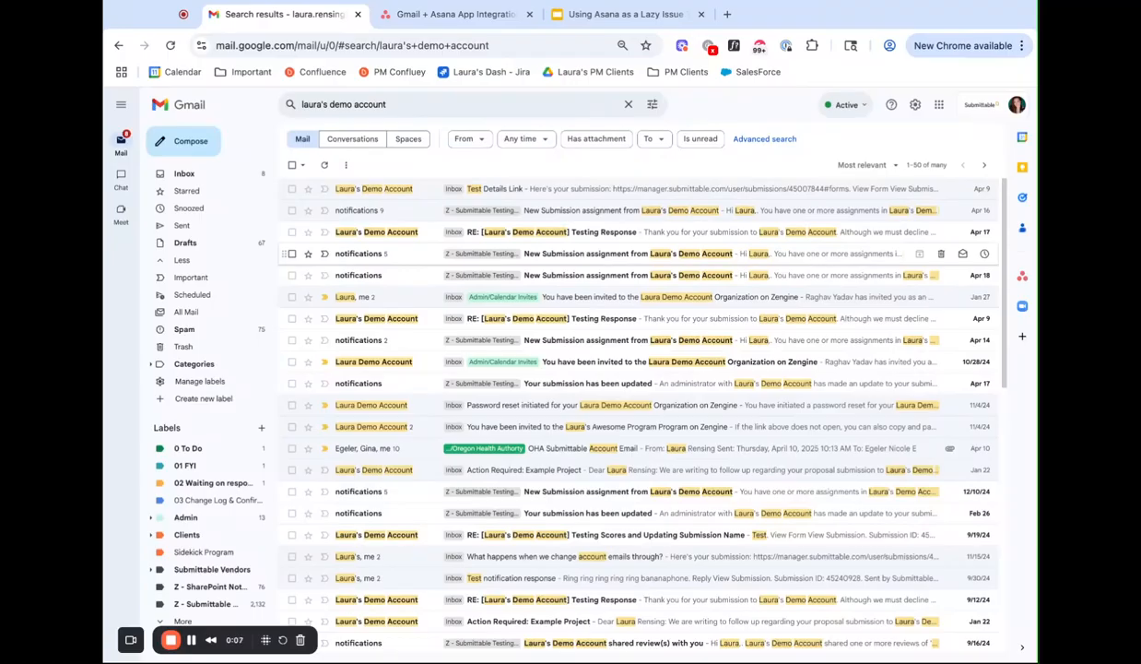
# In Gmail, open the New Submission assignment email dated Apr 17, view the Gmail + Asana integration page, and return to the email.
pyautogui.click(701, 254)
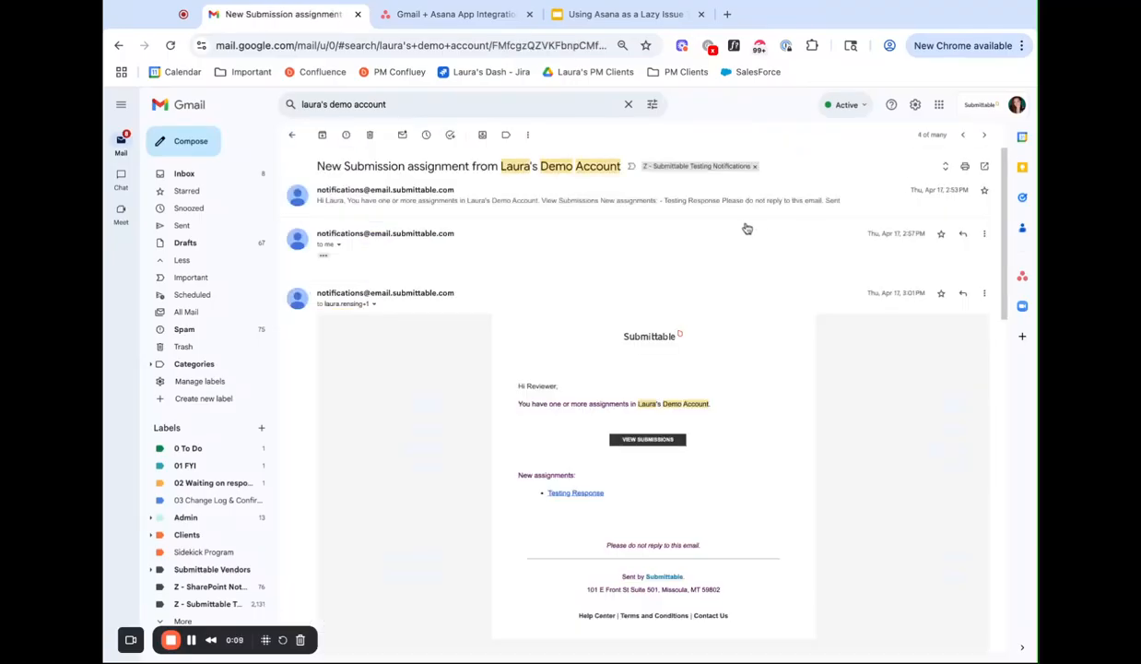
pyautogui.click(451, 15)
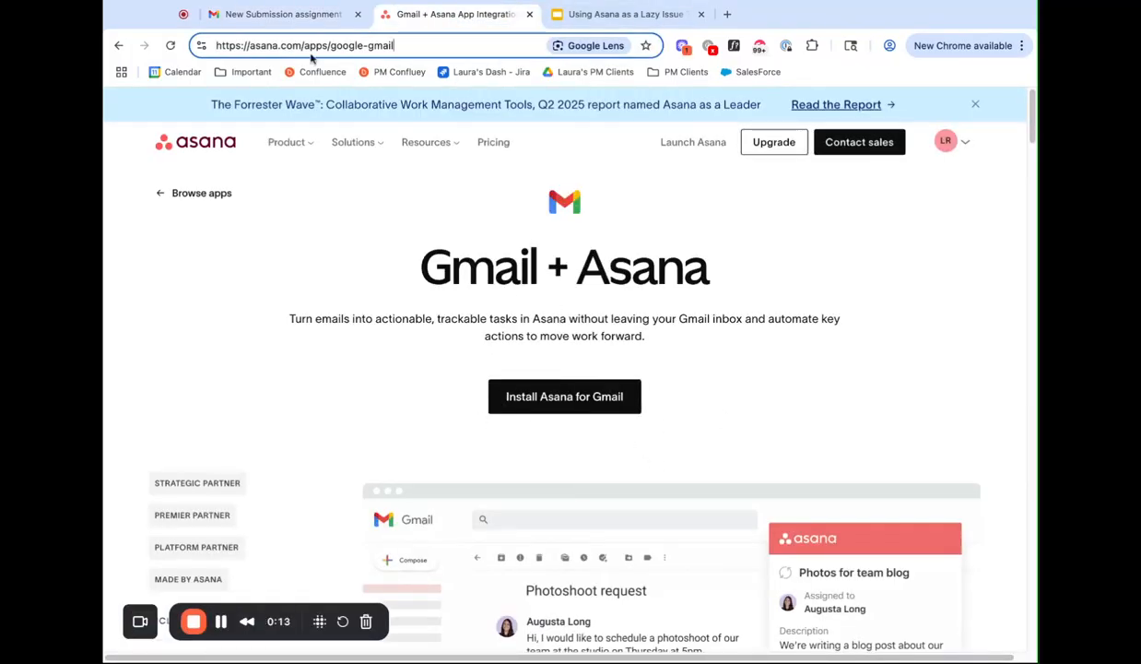
pyautogui.click(267, 15)
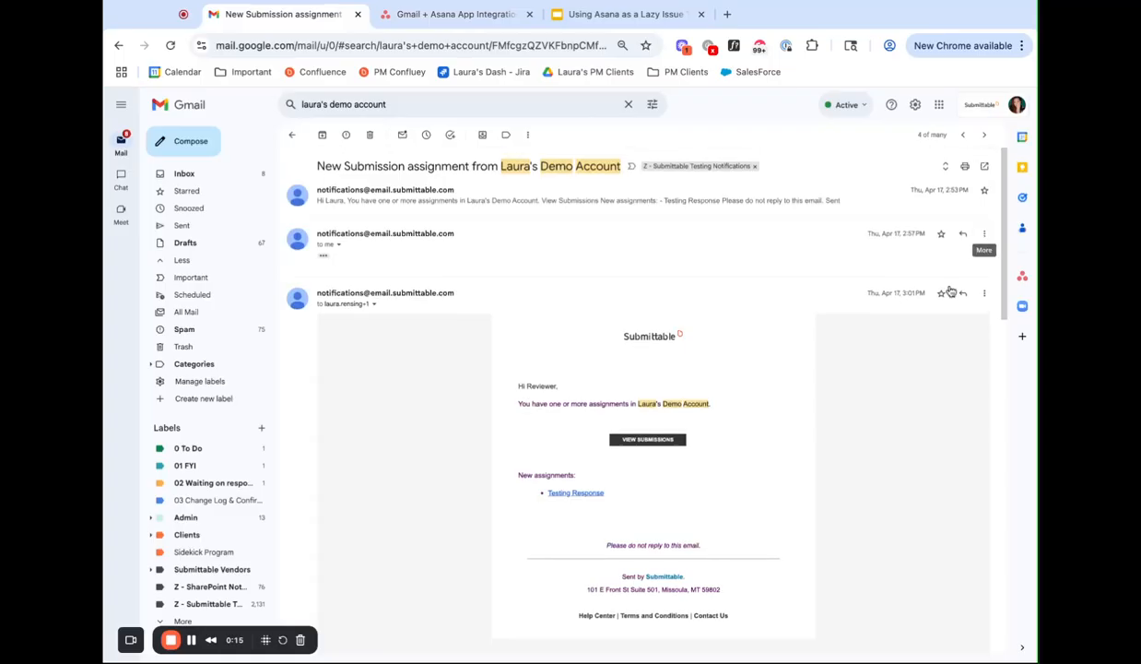
# Open the Asana add-on beside the email and start creating a new task from it.
pyautogui.scroll(-1, 924, 429)
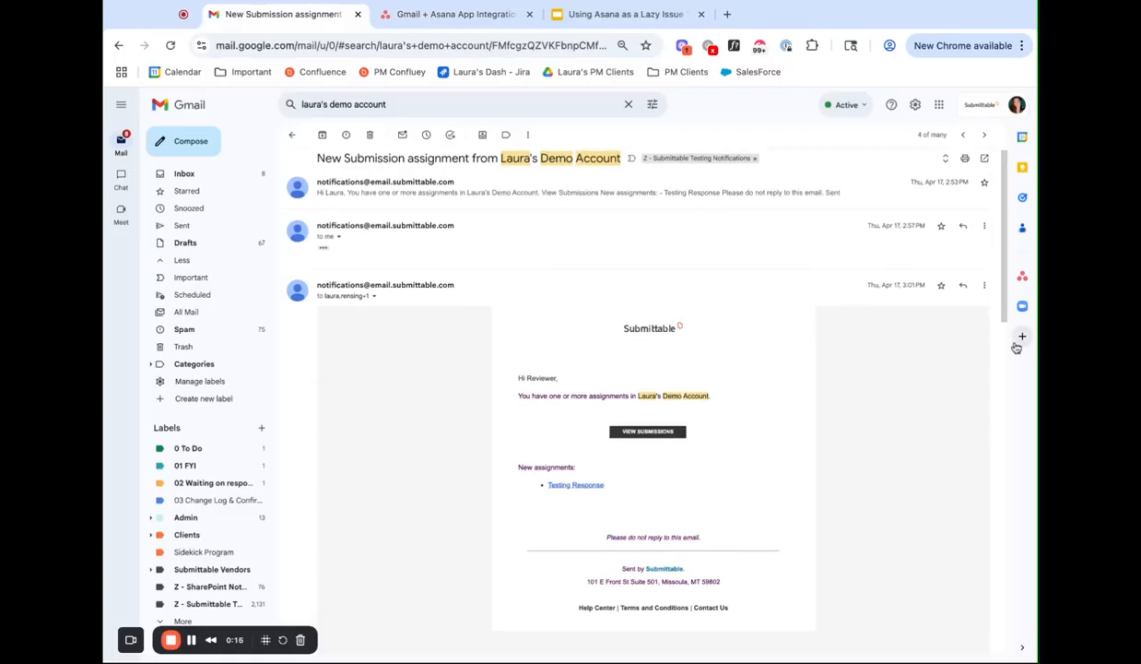
pyautogui.click(1022, 277)
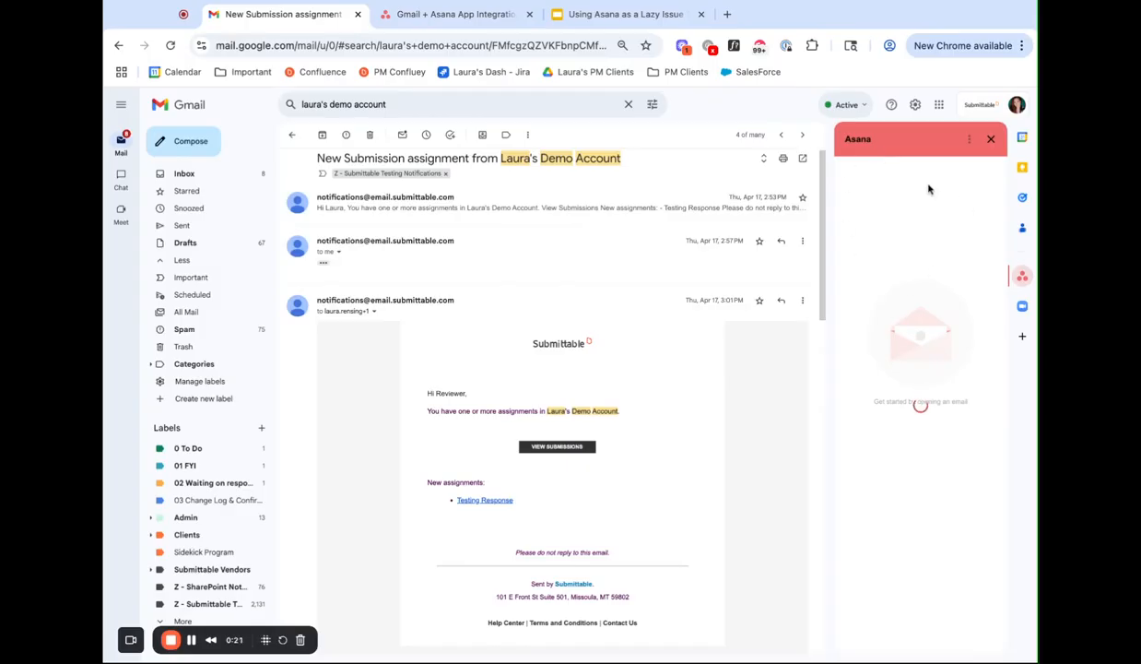
pyautogui.scroll(1, 680, 209)
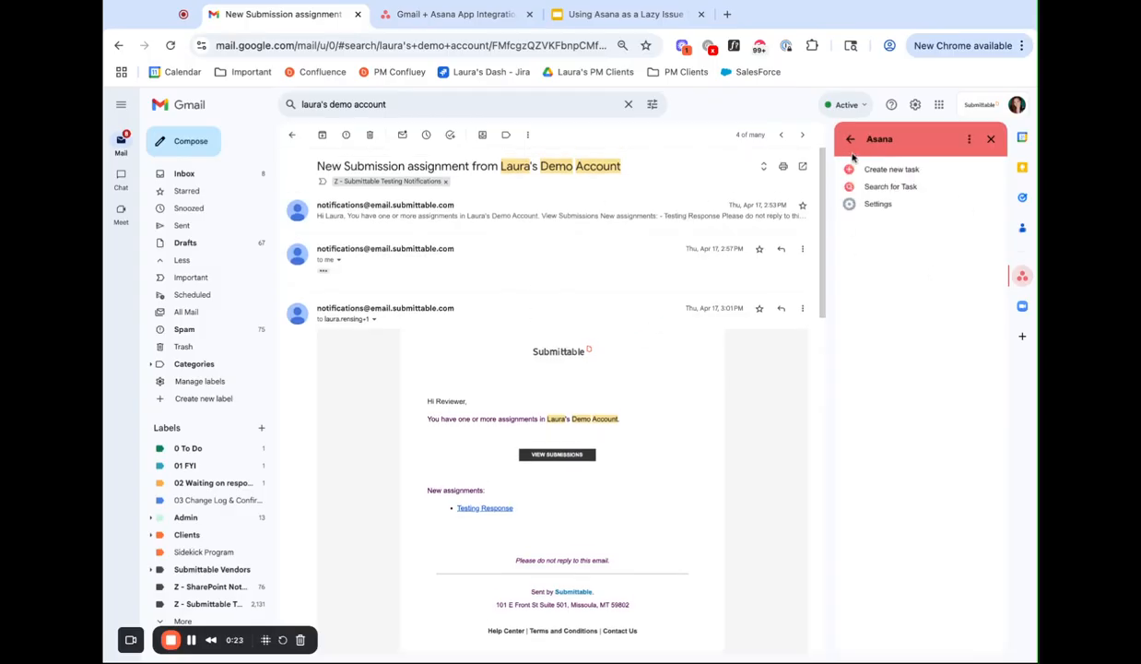
pyautogui.click(882, 168)
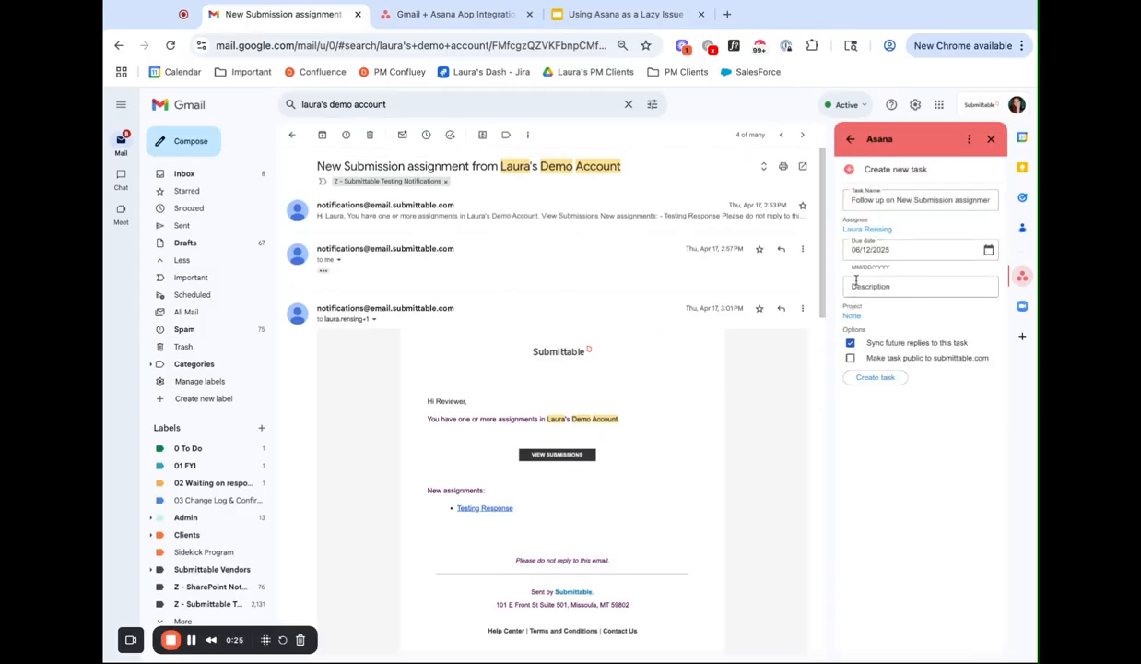
# Search for the "Has Issues" test project, assign the new email task to it, and create the task.
pyautogui.click(852, 317)
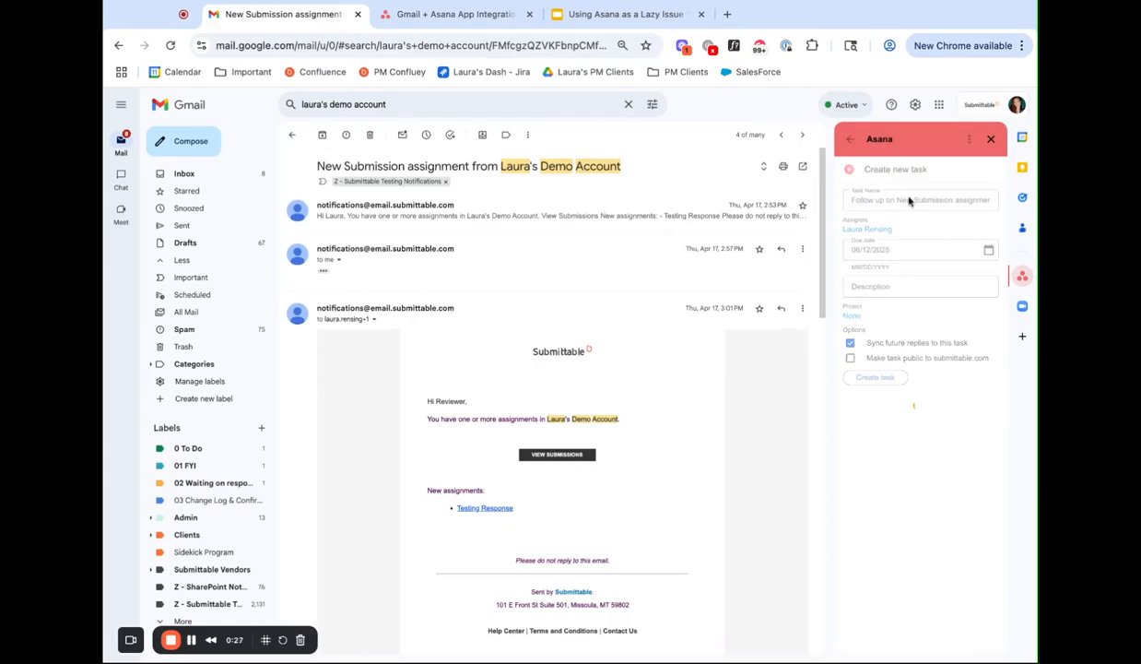
pyautogui.click(891, 198)
pyautogui.write('laura has issues')
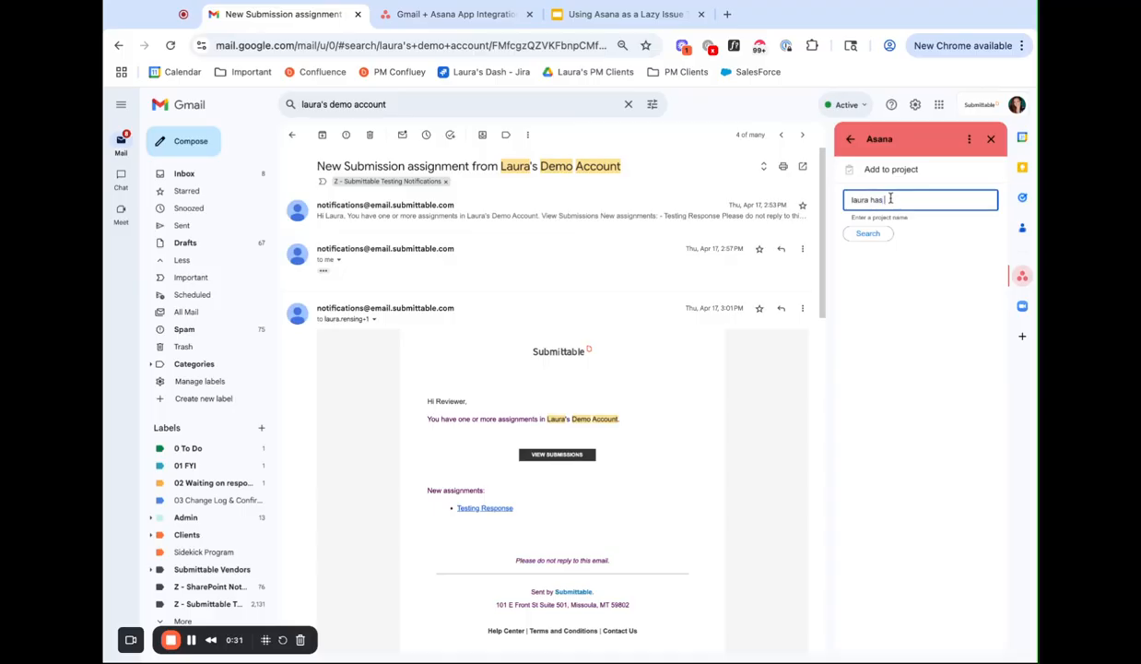
pyautogui.click(872, 234)
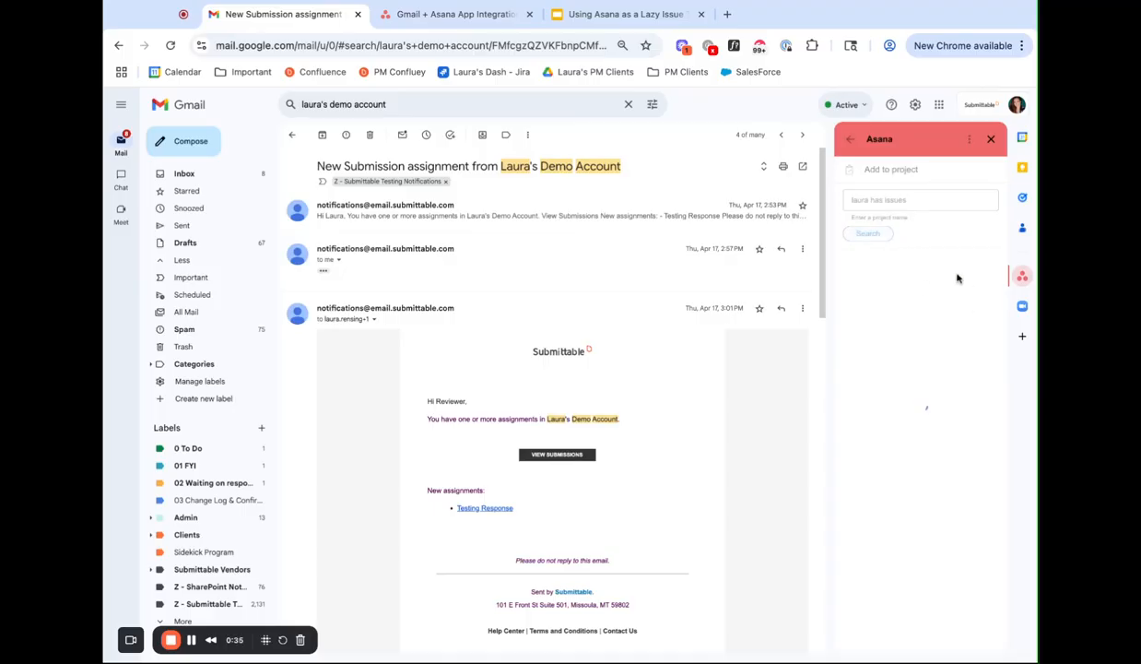
pyautogui.click(875, 259)
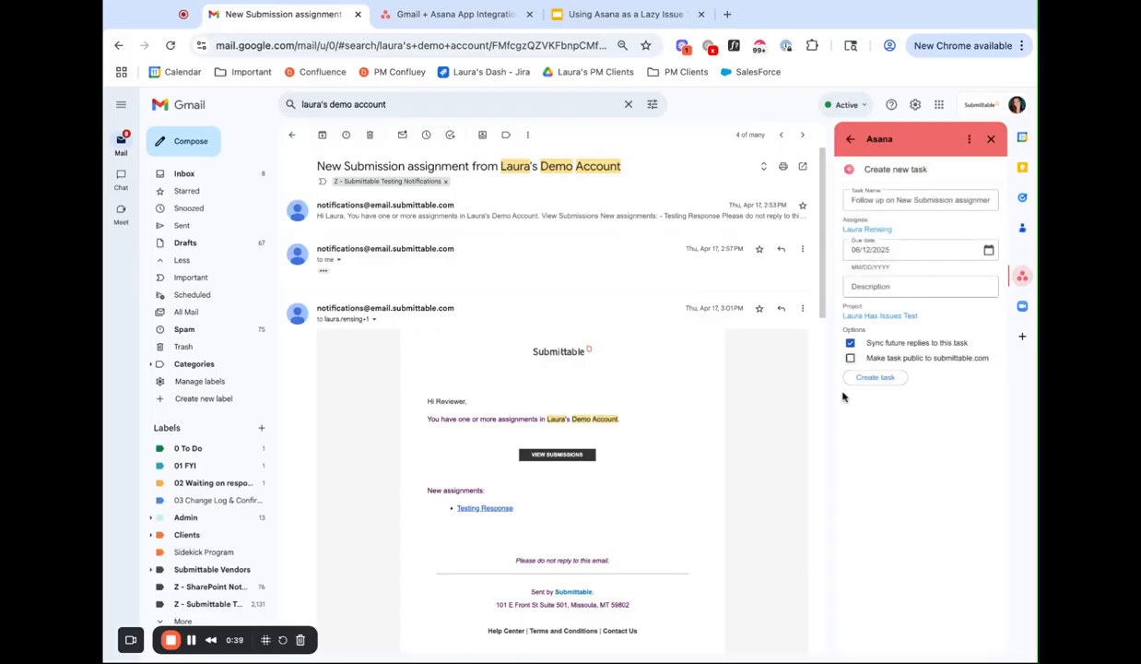
pyautogui.click(876, 379)
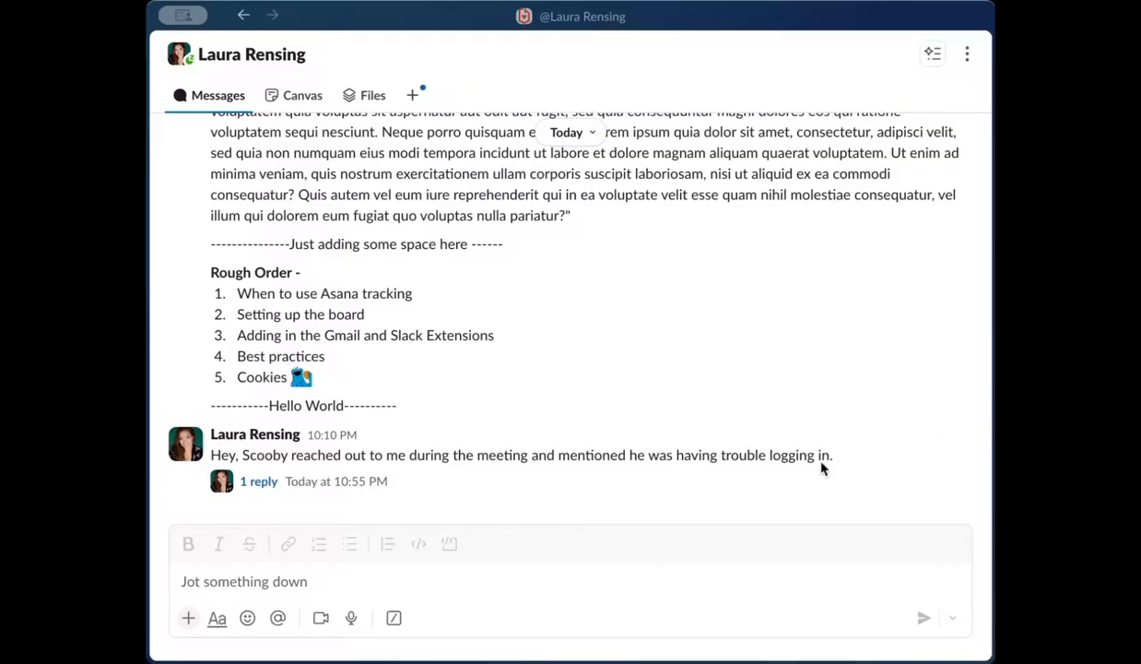
# In Slack, create an Asana task named Test from Slack from the message about trouble logging in.
pyautogui.click(957, 423)
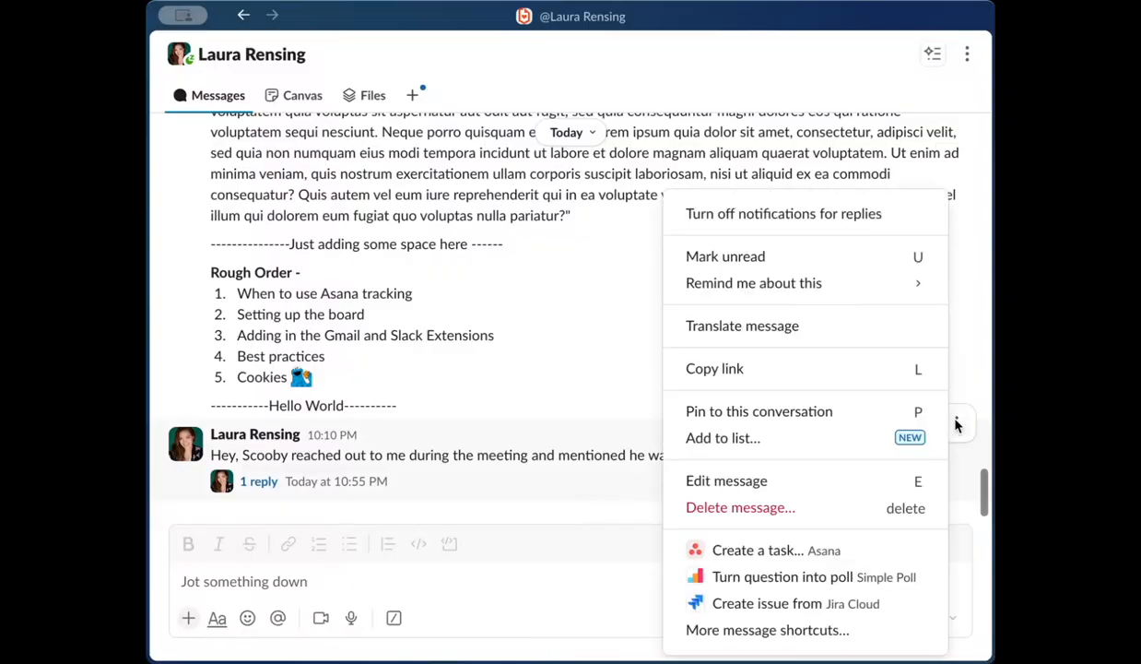
pyautogui.click(796, 550)
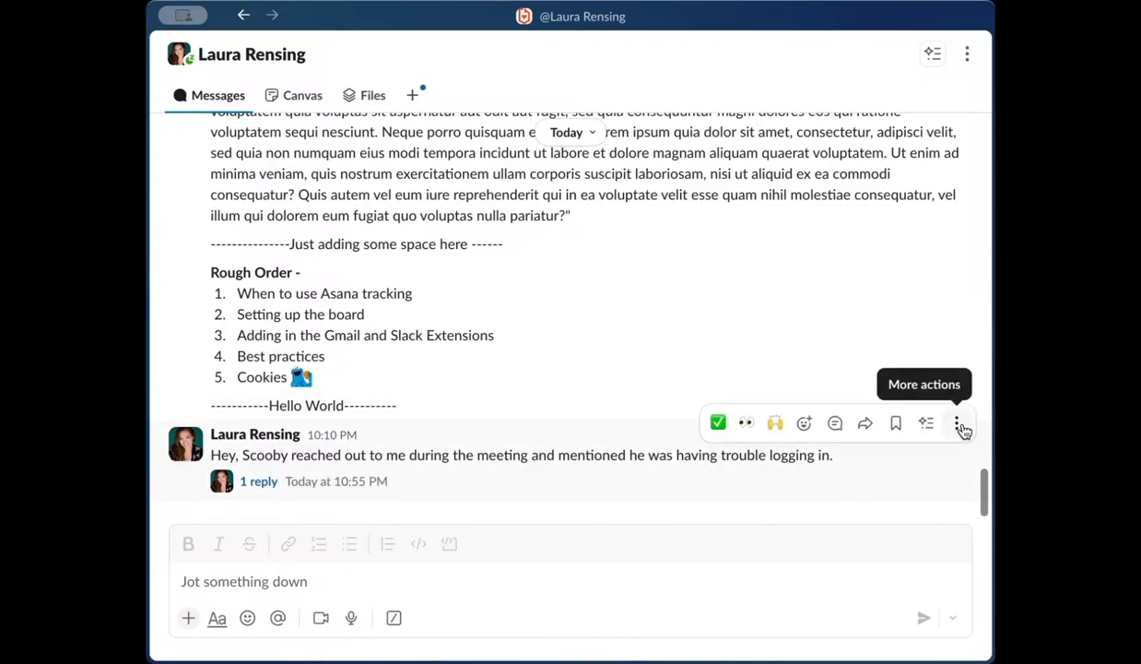
pyautogui.click(959, 425)
pyautogui.click(764, 509)
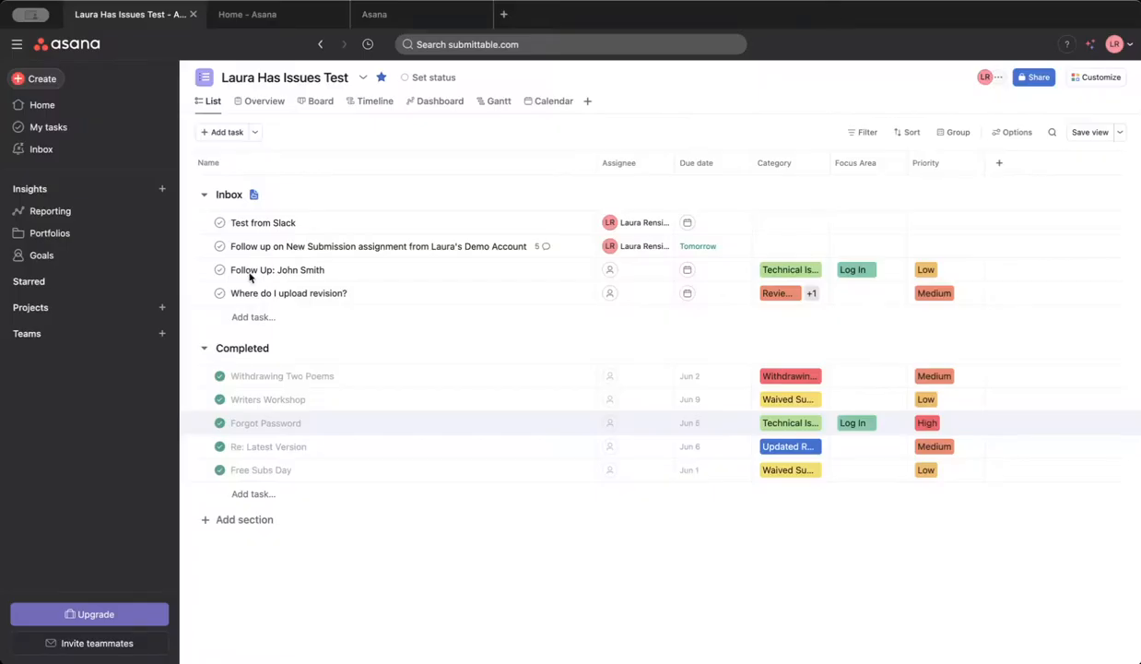
# In Asana, open the Test from Slack task and review its message text and Slack link in the description.
pyautogui.click(371, 228)
pyautogui.scroll(-3, 892, 314)
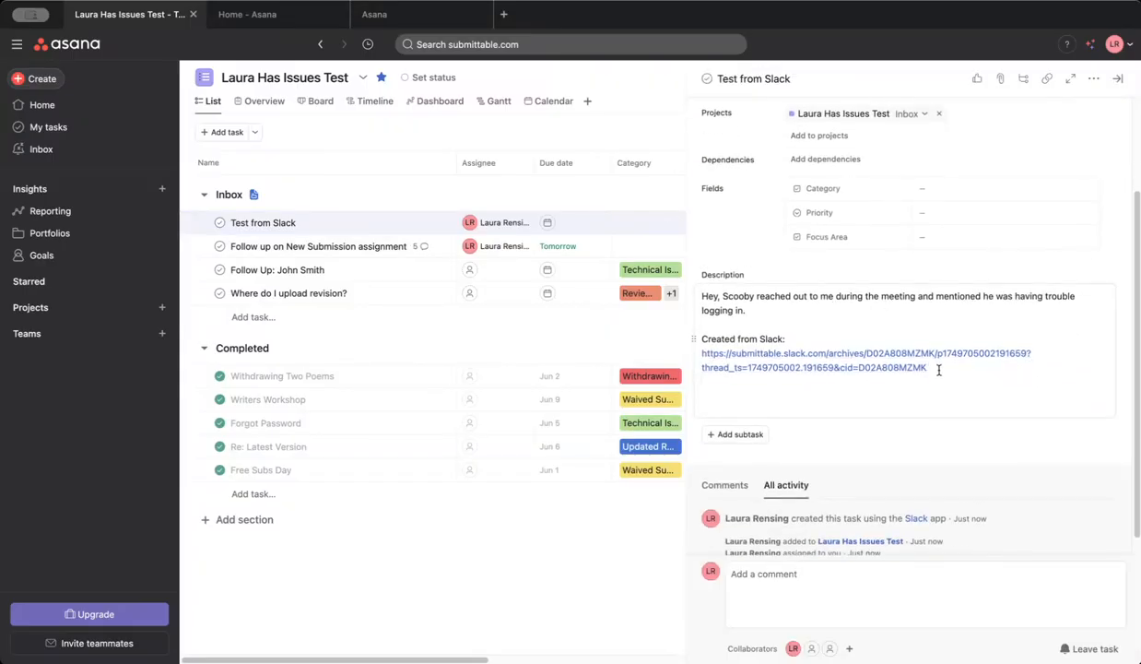
pyautogui.moveTo(941, 356)
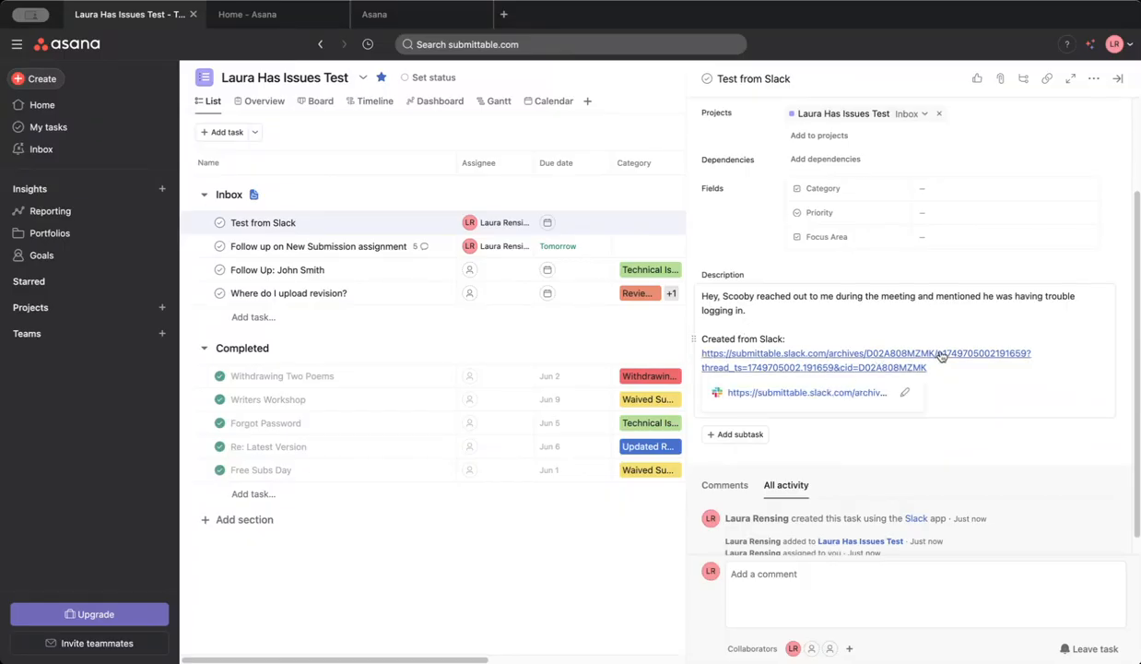
pyautogui.tripleClick(822, 313)
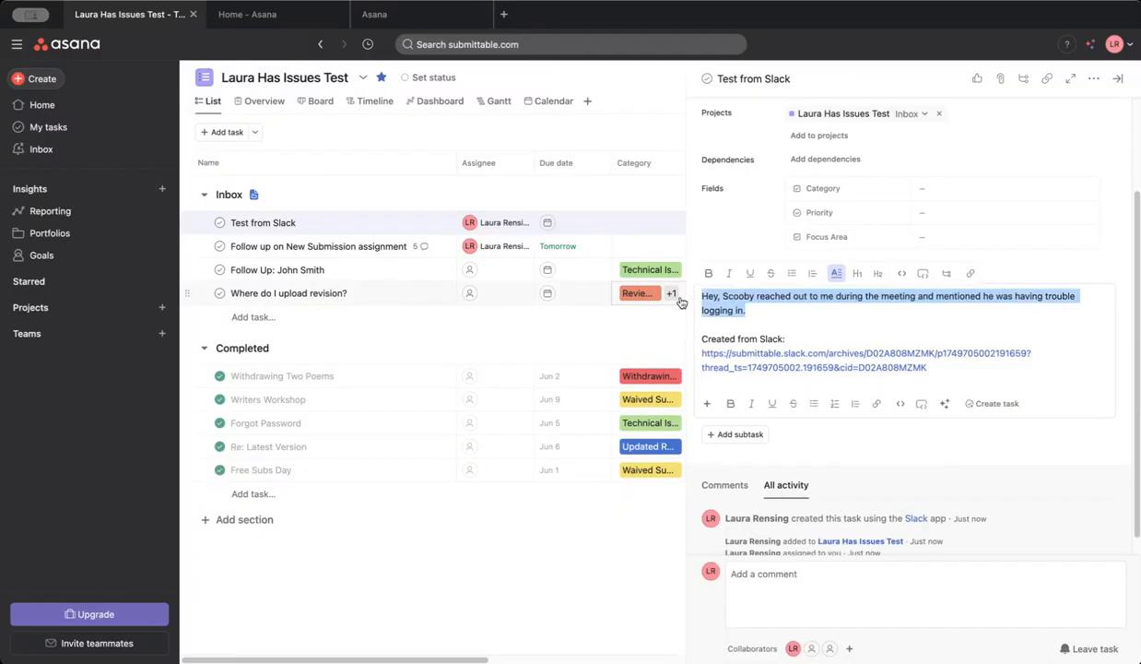
pyautogui.click(823, 314)
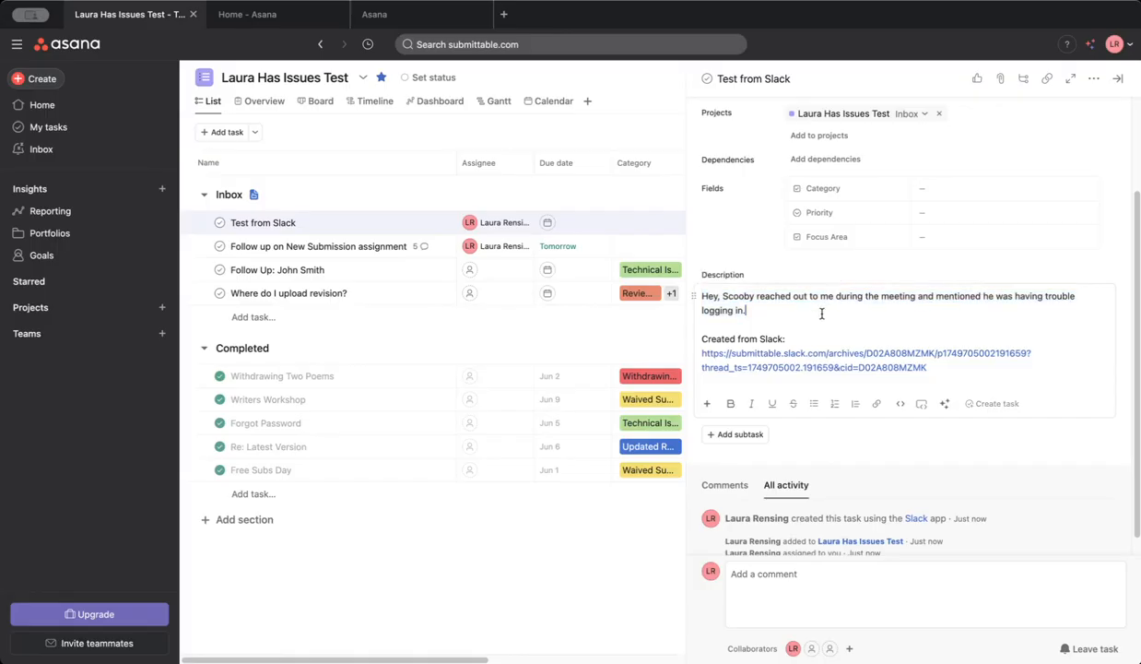
# Open the Follow up on New Submission assignment task and read through its synced emails, expanding the first one in full.
pyautogui.click(301, 249)
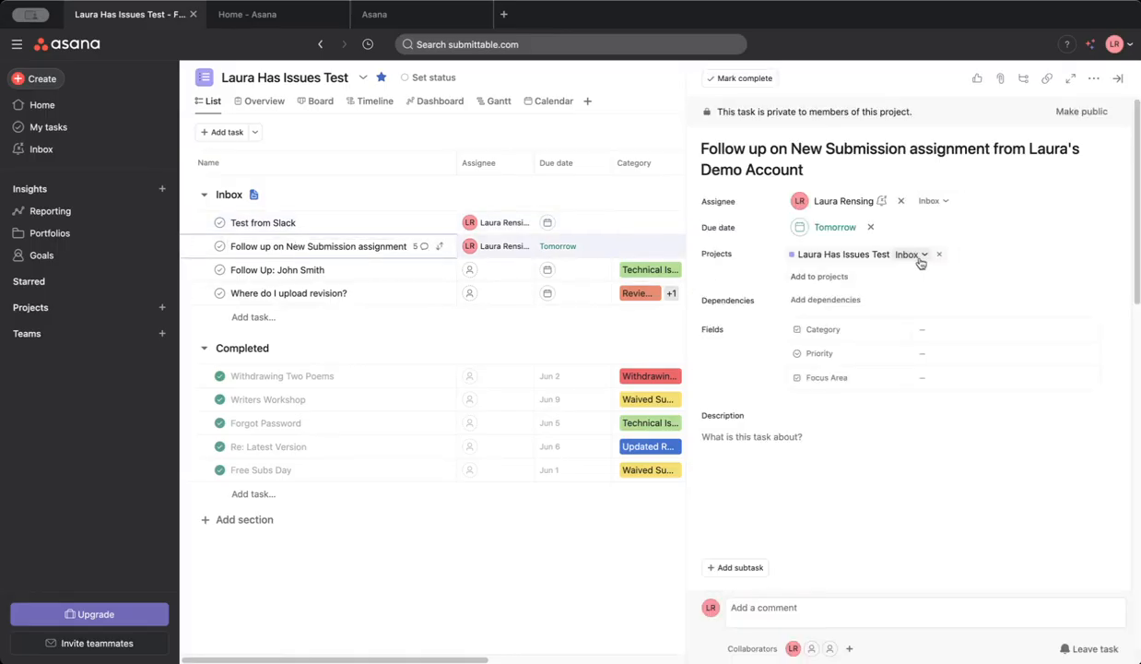
pyautogui.scroll(-10, 921, 262)
pyautogui.click(789, 271)
pyautogui.scroll(3, 897, 258)
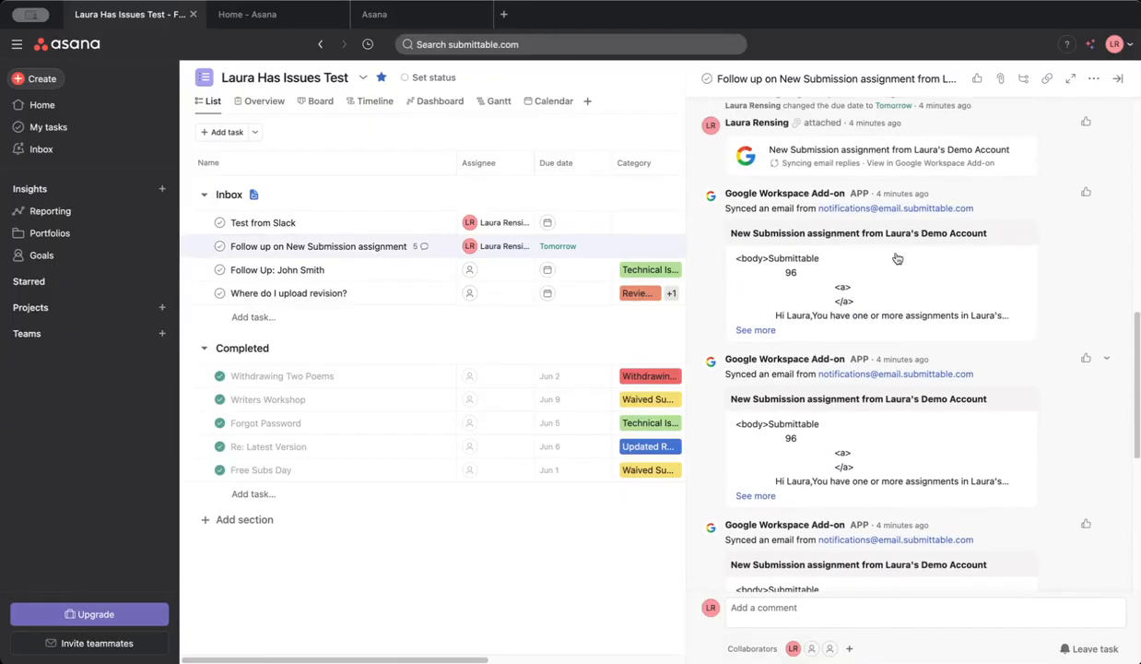
pyautogui.scroll(1, 897, 258)
pyautogui.click(743, 384)
pyautogui.scroll(2, 899, 332)
pyautogui.scroll(10, 899, 332)
pyautogui.scroll(-1, 903, 326)
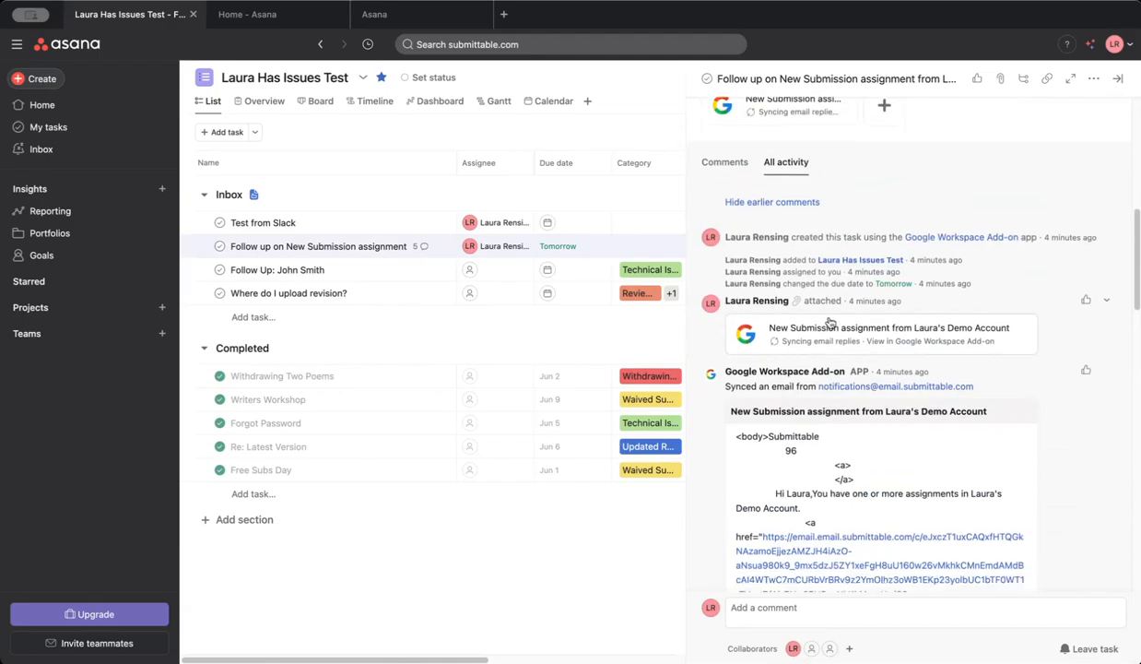
pyautogui.scroll(-15, 828, 321)
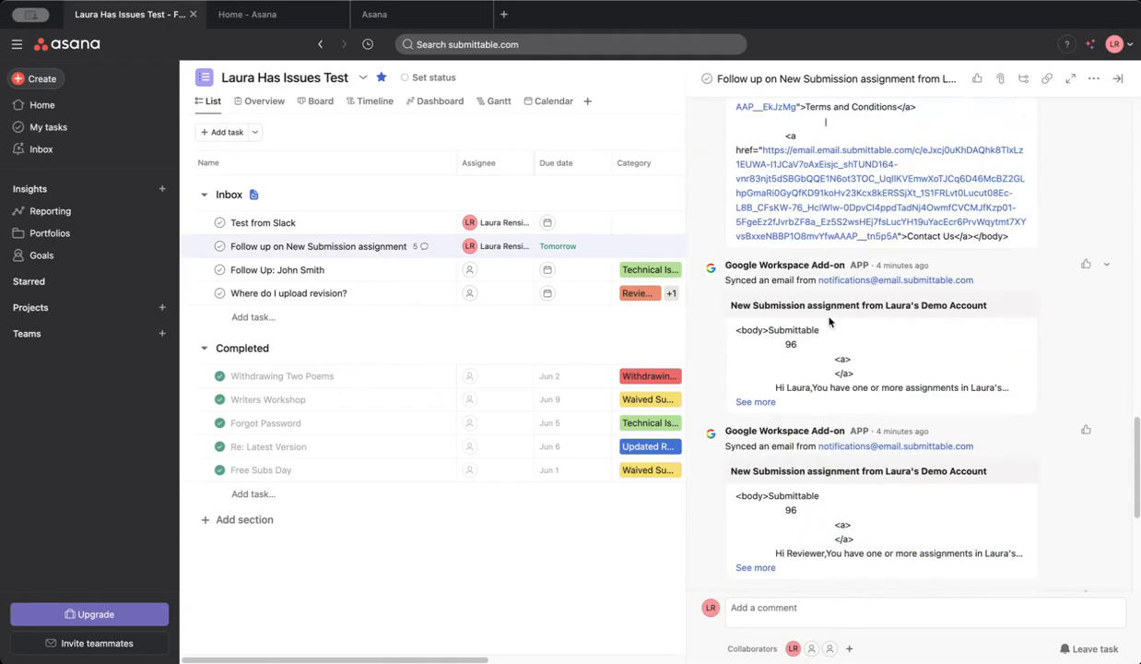
pyautogui.scroll(-5, 829, 322)
pyautogui.scroll(15, 829, 322)
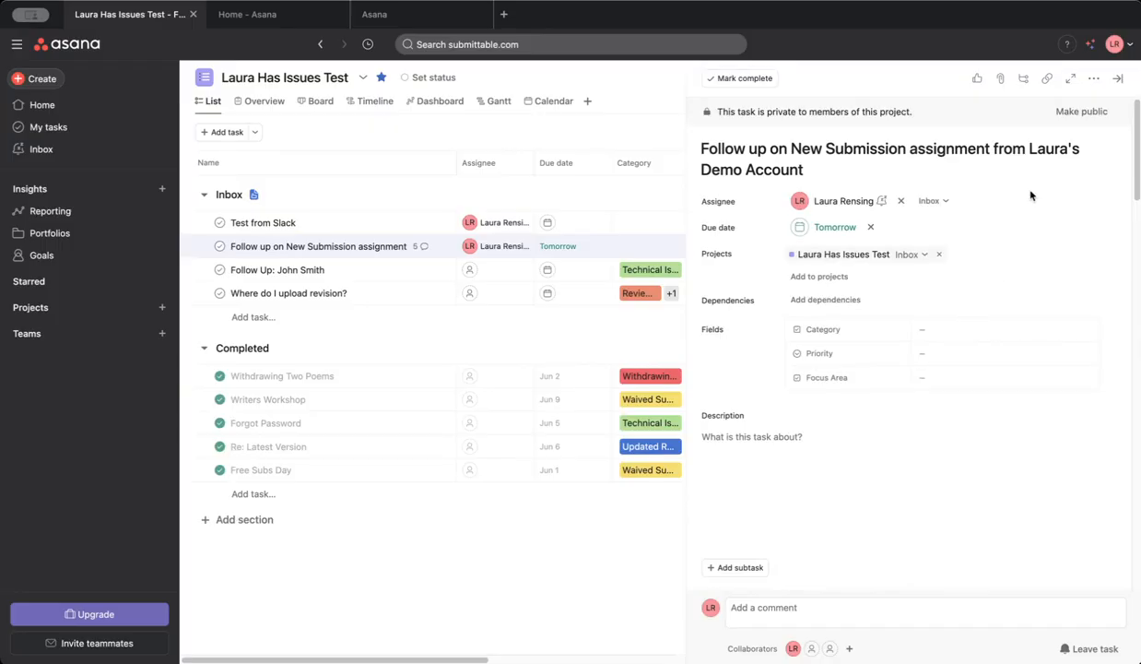
# Check the follow-up task's activity for the latest synced email reply, and close the task details.
pyautogui.scroll(-10, 1029, 196)
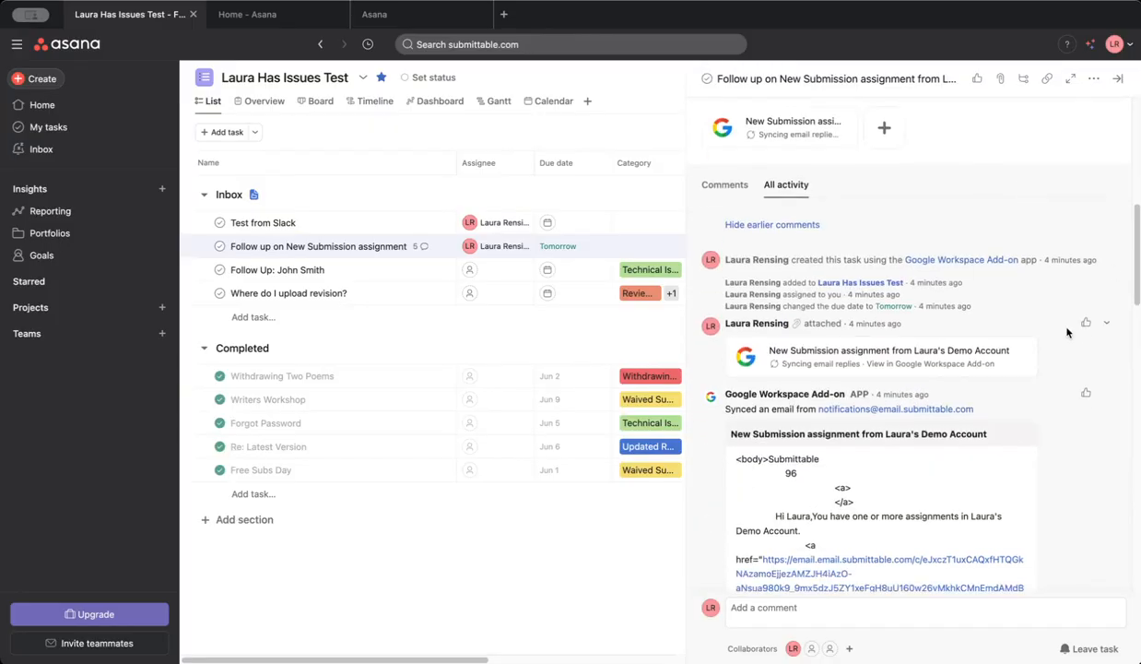
pyautogui.scroll(-10, 1060, 314)
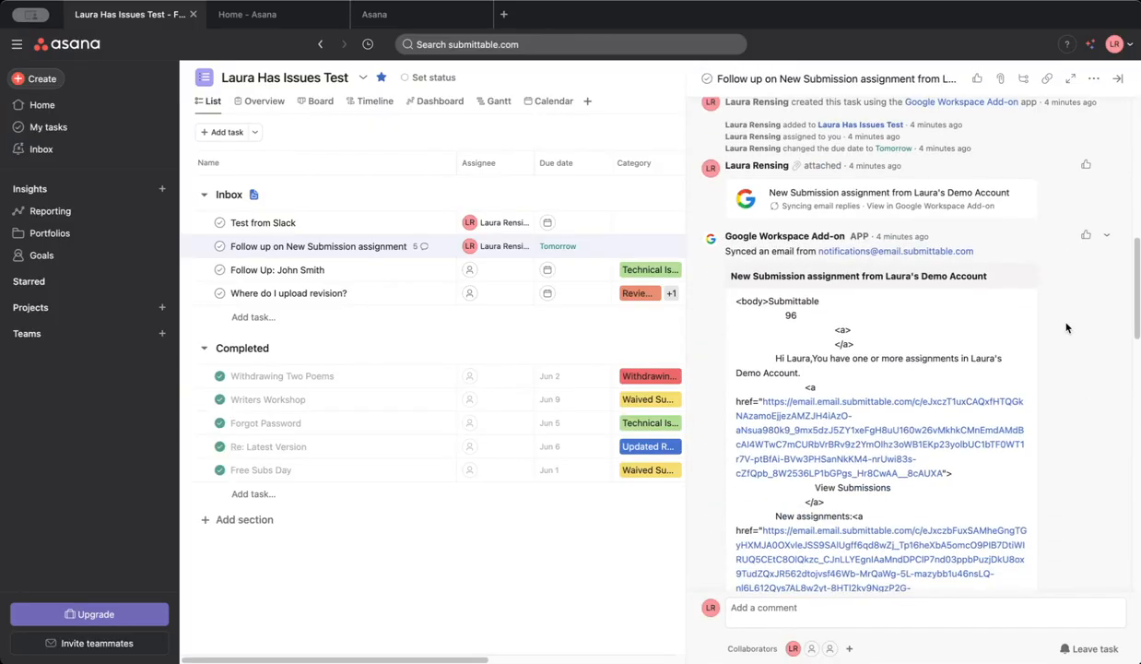
pyautogui.scroll(-10, 1049, 289)
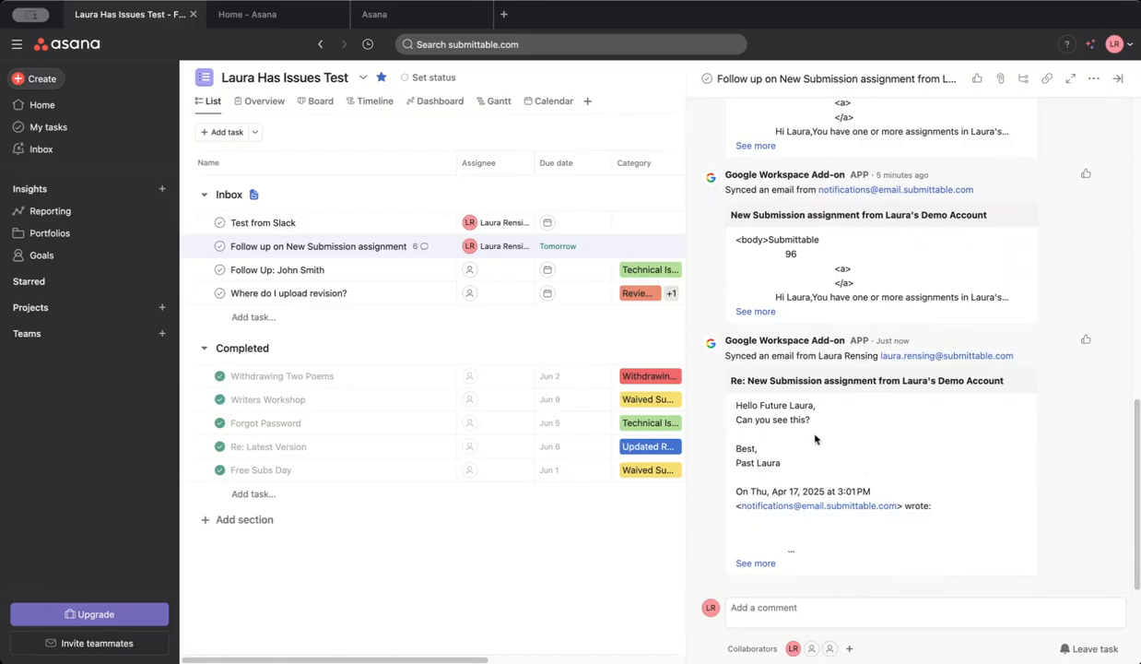
pyautogui.scroll(2, 811, 415)
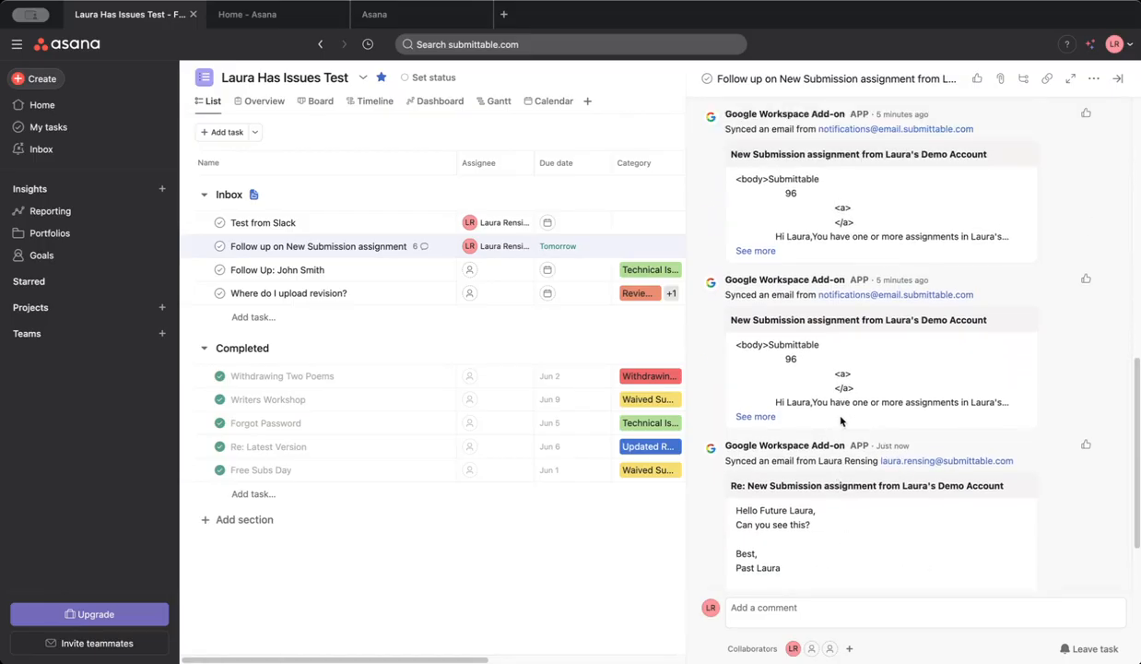
pyautogui.click(1118, 82)
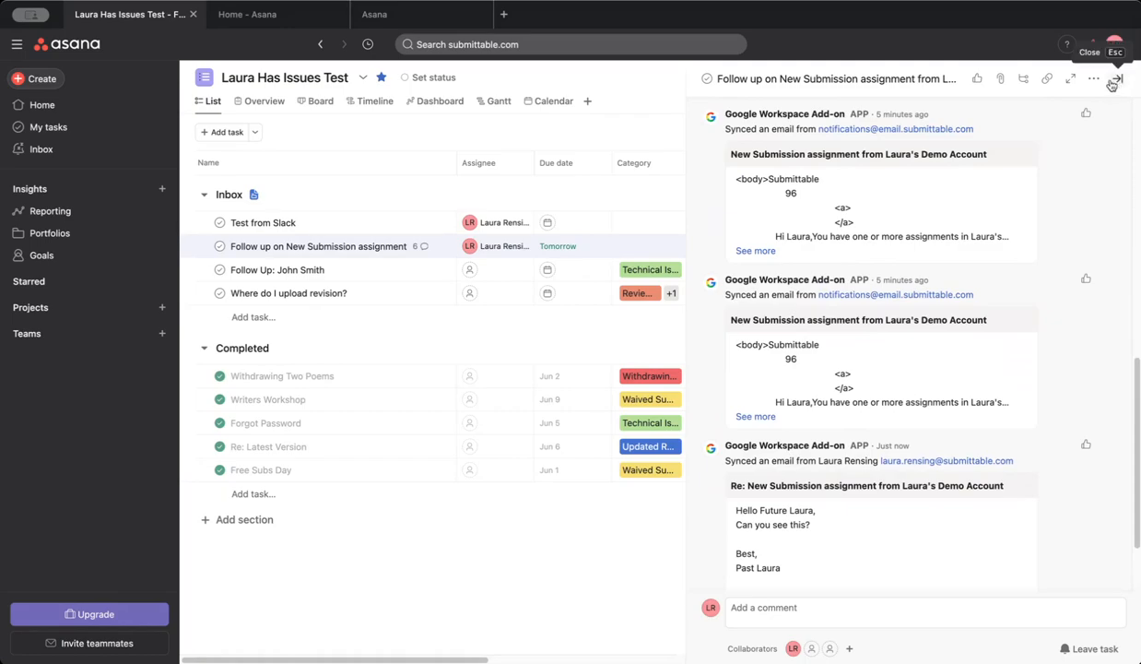
pyautogui.click(1119, 81)
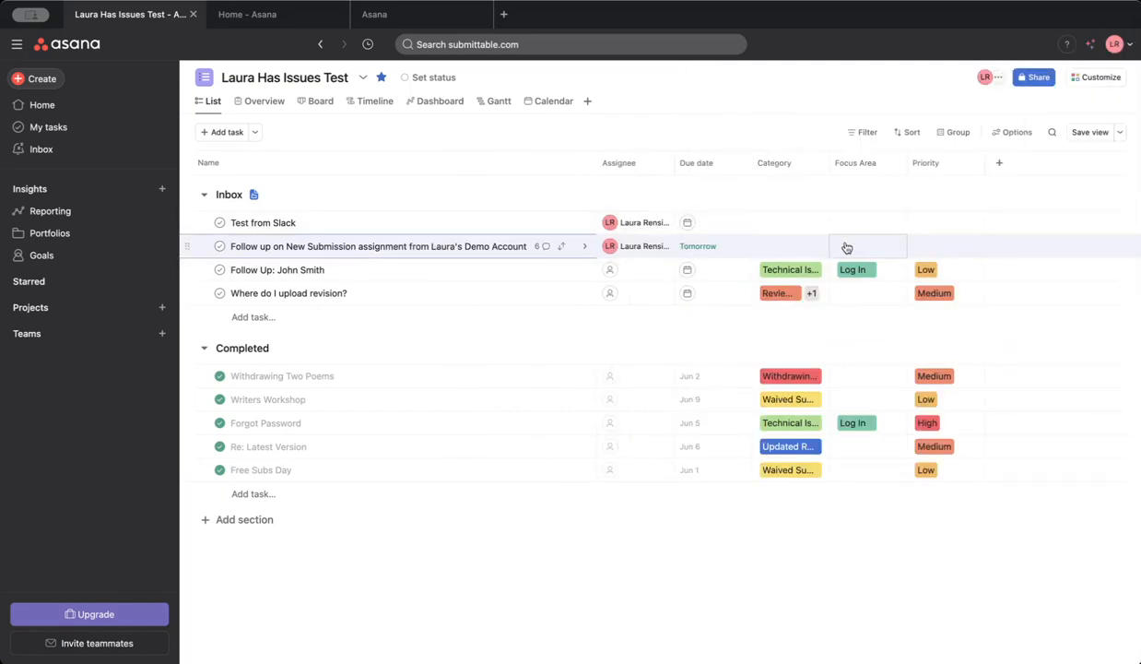
# Set the Category of the Follow up on New Submission assignment task to Technical Issues.
pyautogui.click(796, 246)
pyautogui.click(811, 319)
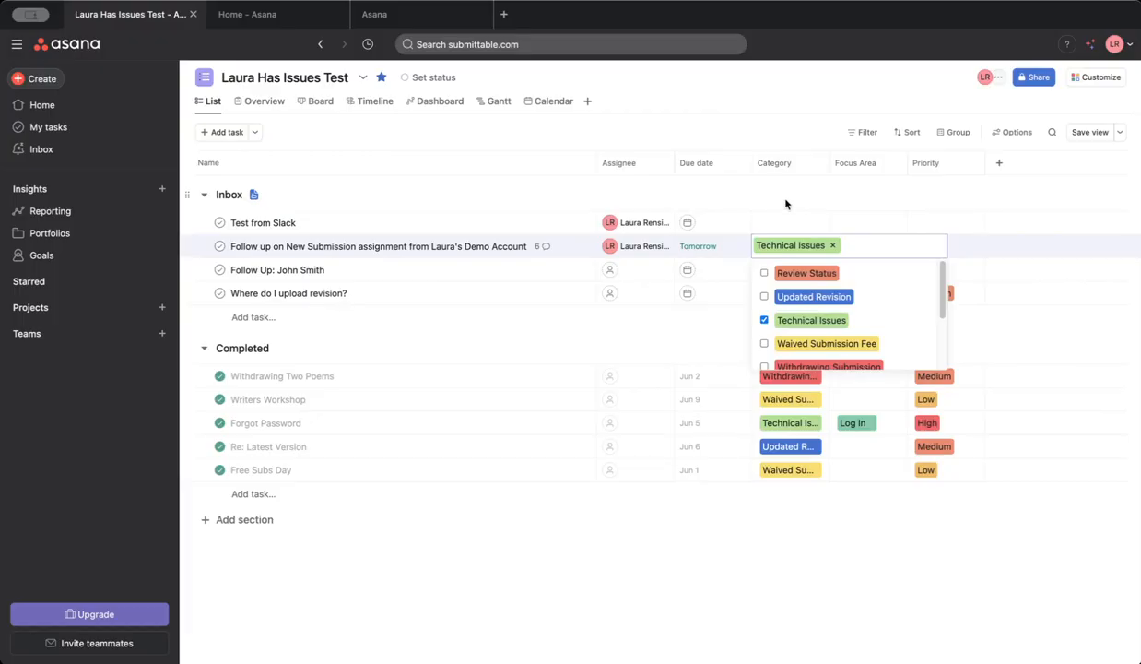
pyautogui.click(777, 191)
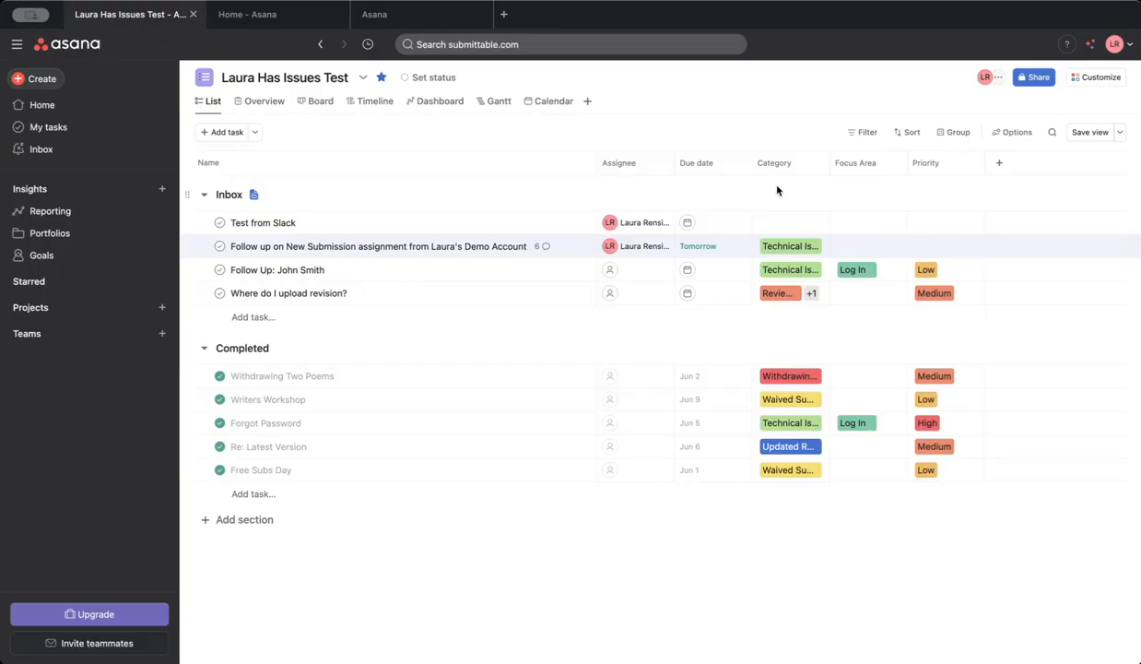
# Add and publish a project rule from the Routing templates that moves a task to the Completed section when it is marked complete.
pyautogui.click(1101, 78)
pyautogui.click(946, 265)
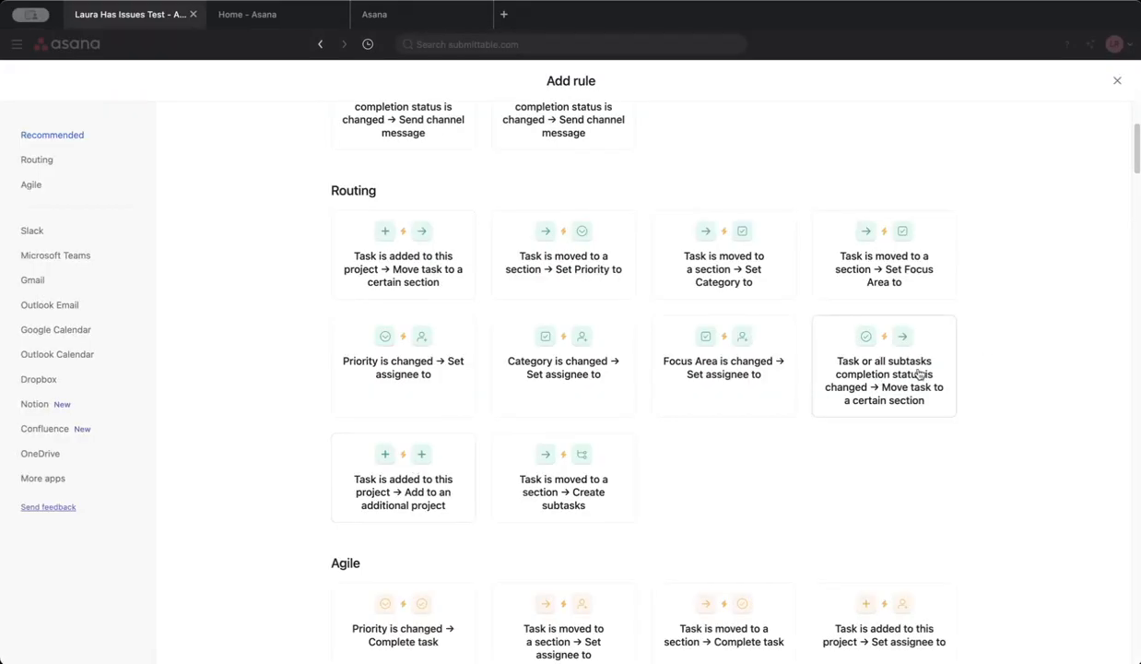
pyautogui.click(915, 367)
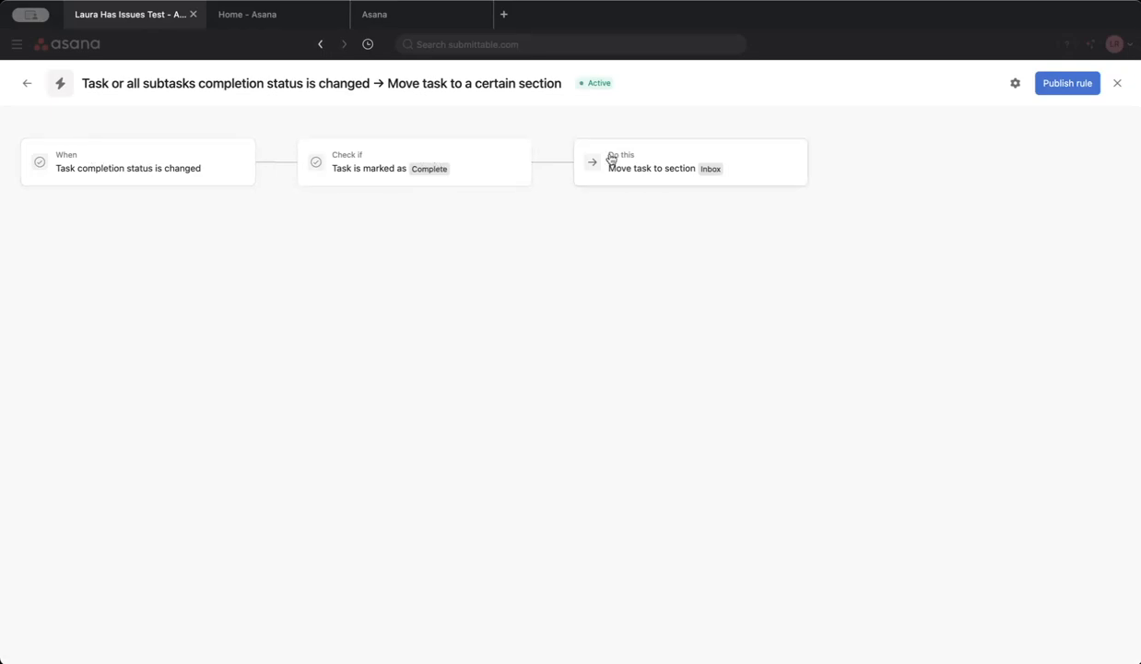
pyautogui.click(653, 163)
pyautogui.click(908, 196)
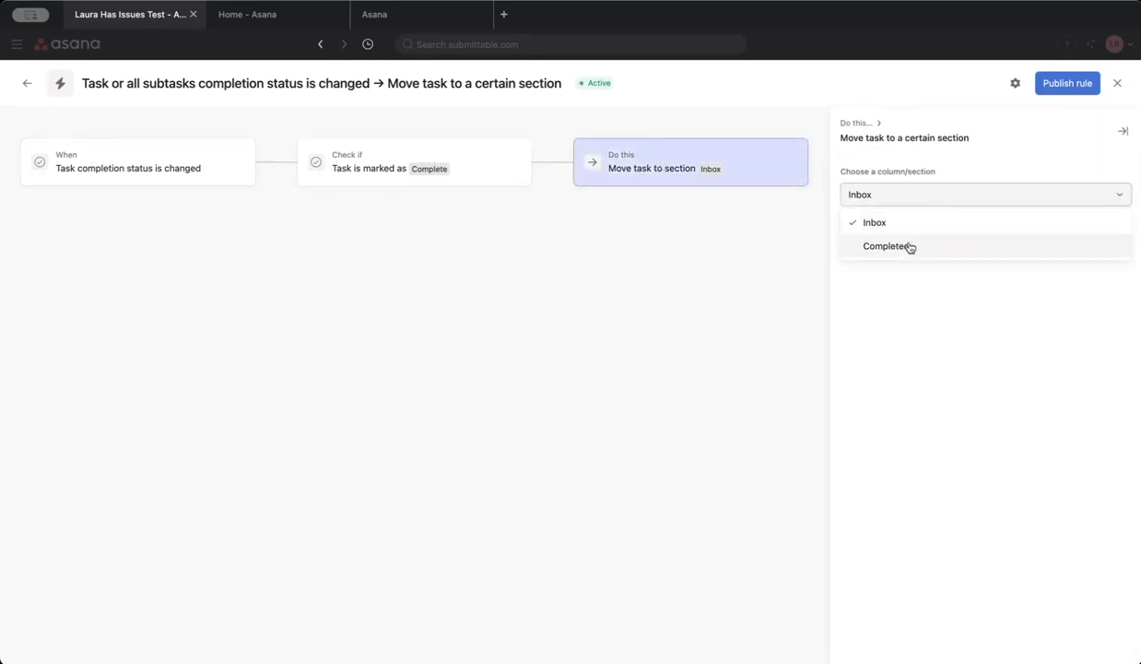
pyautogui.click(881, 242)
pyautogui.click(1065, 87)
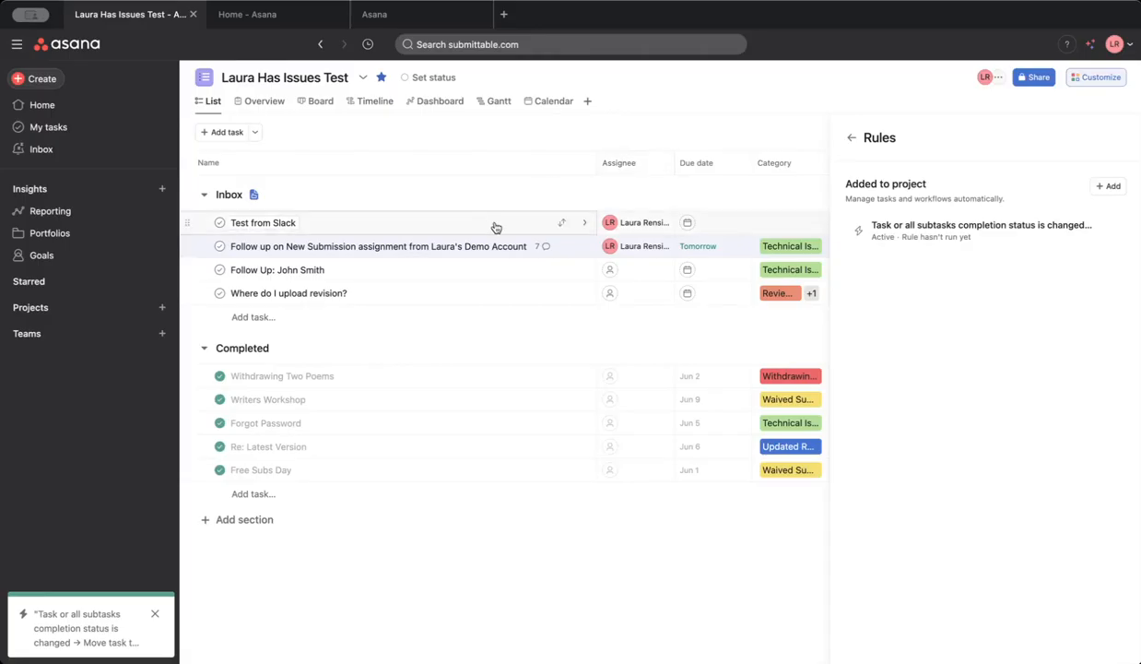
# Mark the Test from Slack task in the Inbox section as complete.
pyautogui.click(220, 224)
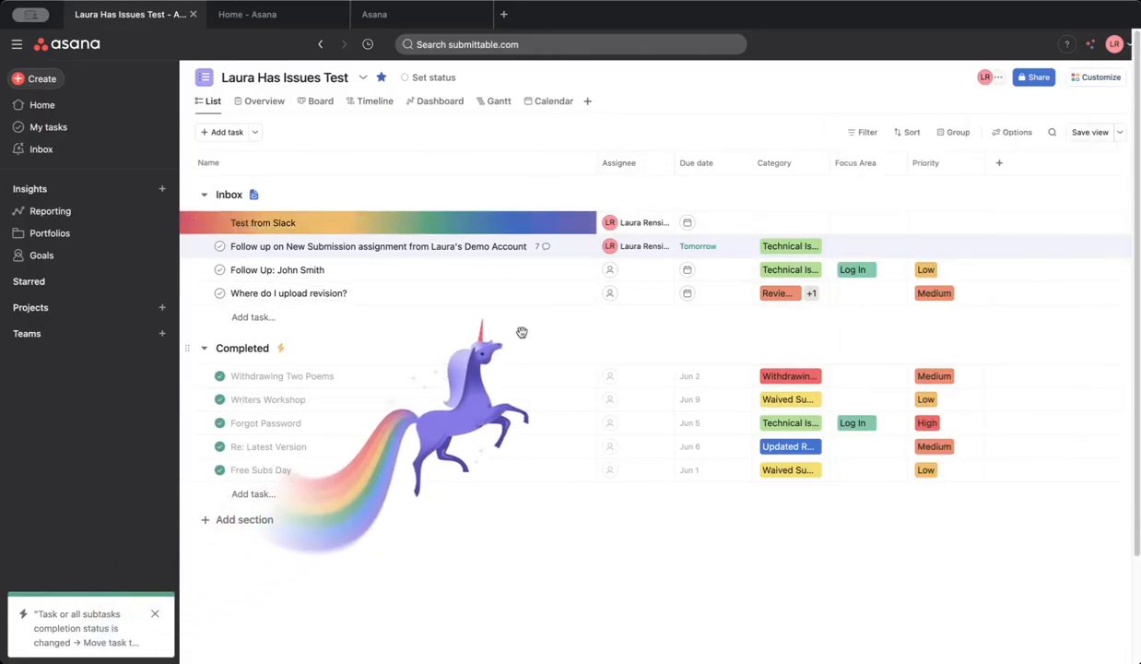